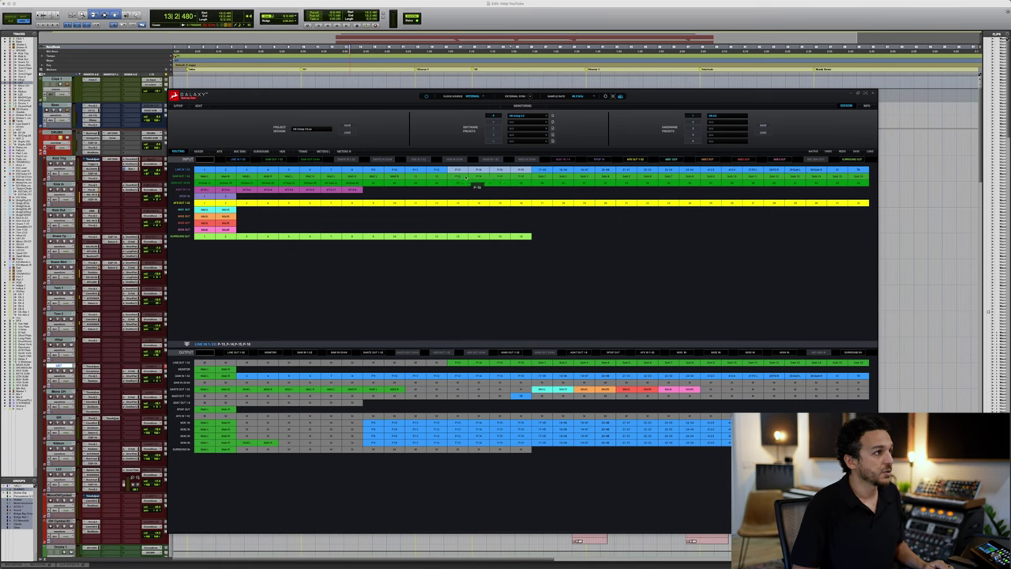
Examine the Galaxy routing of DAW Out channels P-13 to P-16 and Line In channels P-13 to P-16
click(464, 177)
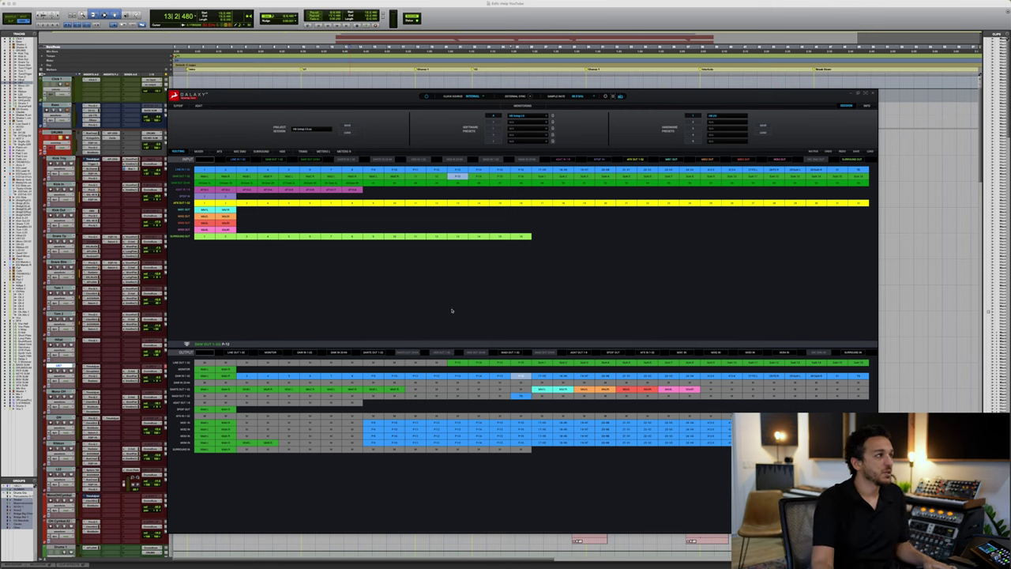
drag(458, 175, 519, 181)
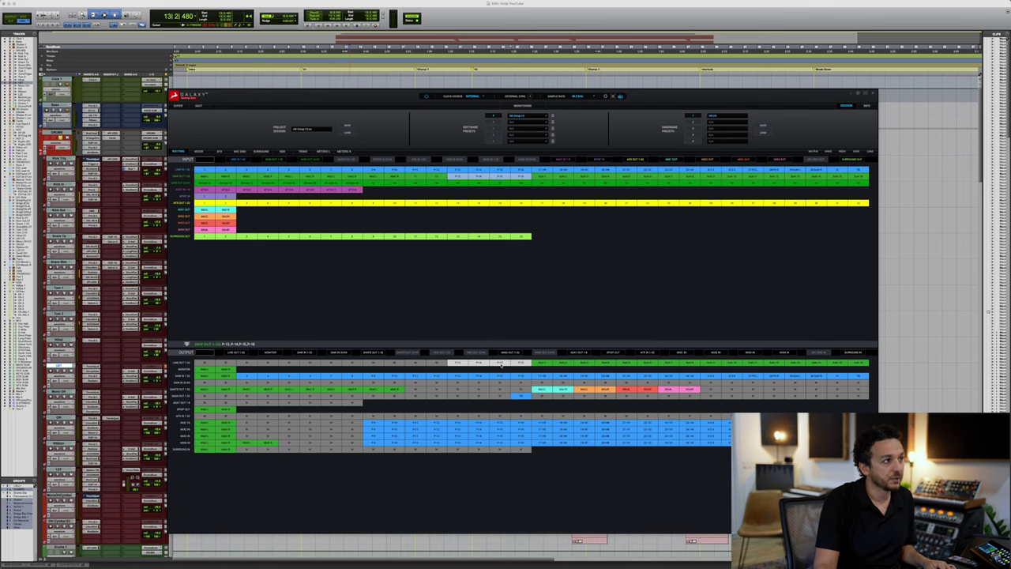
click(457, 170)
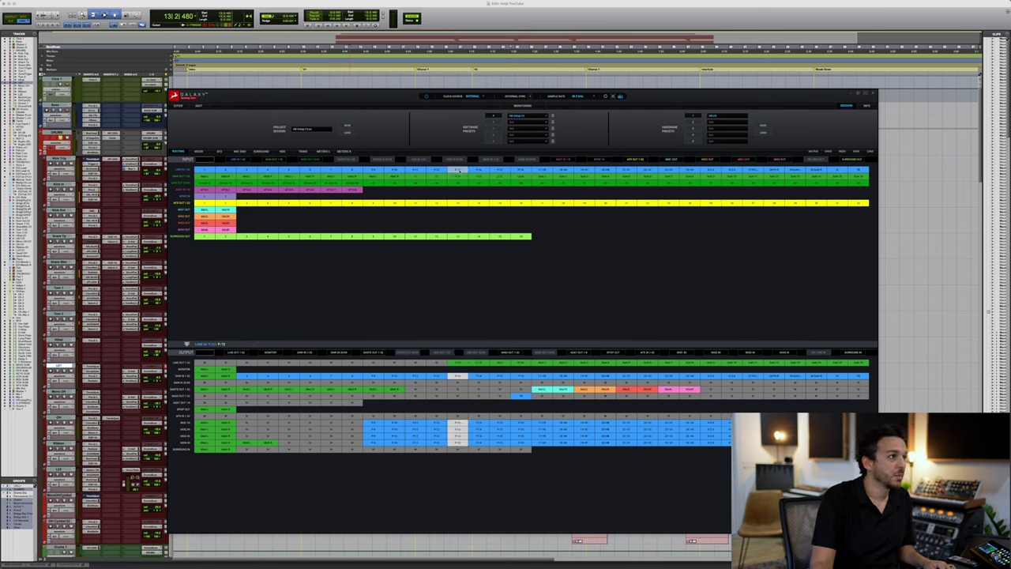
shift+click(527, 170)
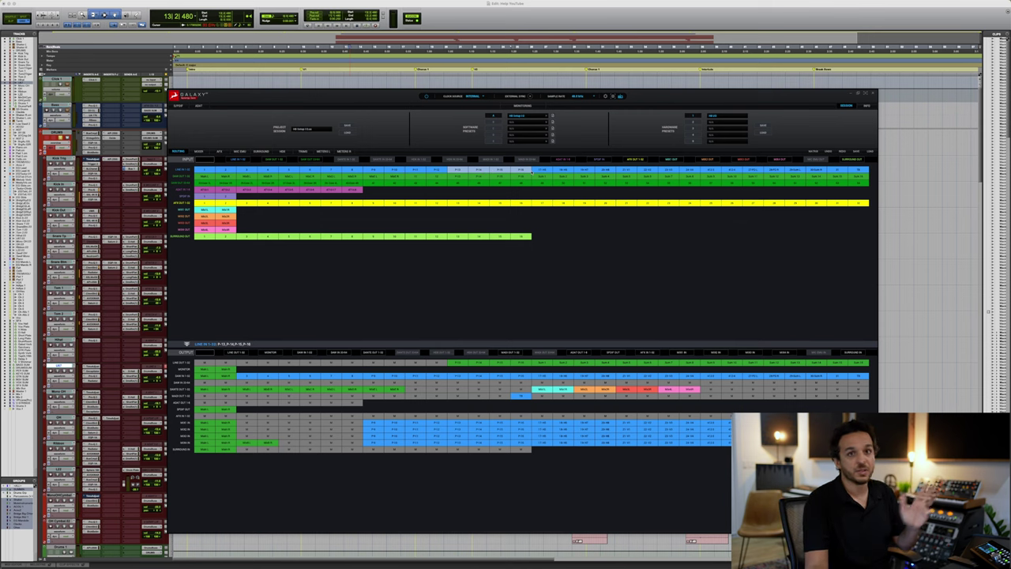
Compare where DAW Out P-13 and Line In P-13 are routed in the output matrix
click(458, 175)
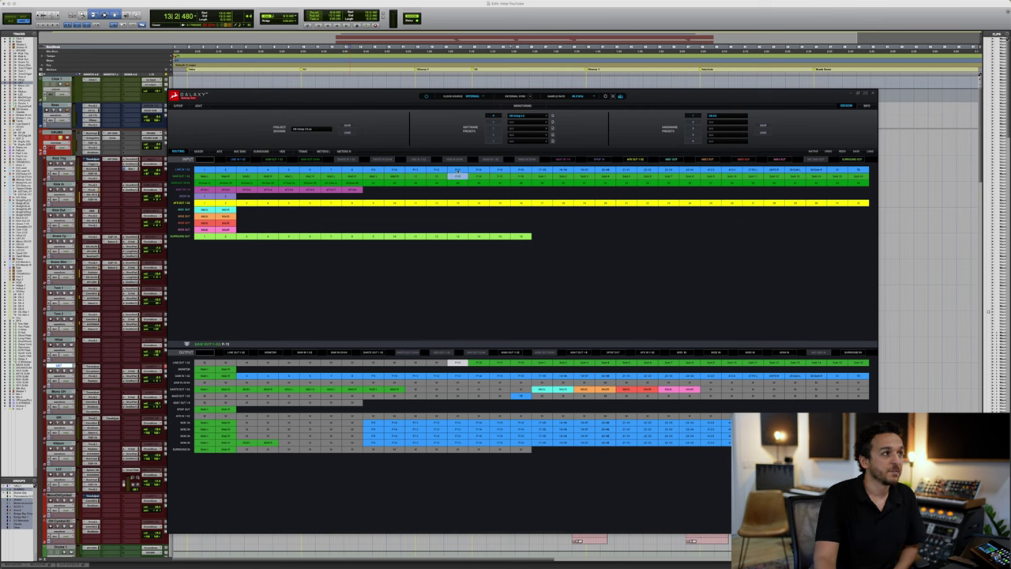
click(457, 172)
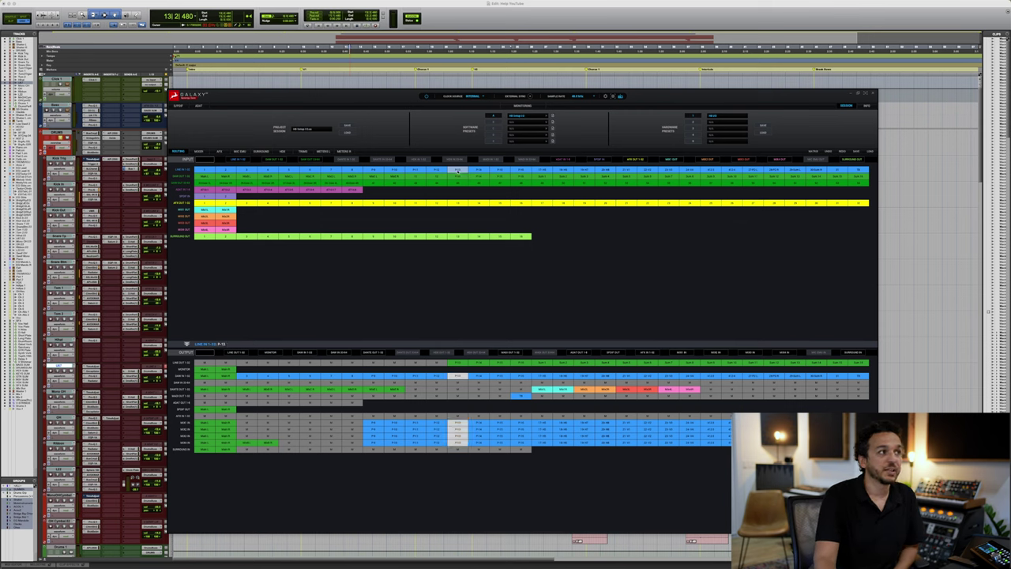
click(459, 175)
click(458, 171)
click(458, 172)
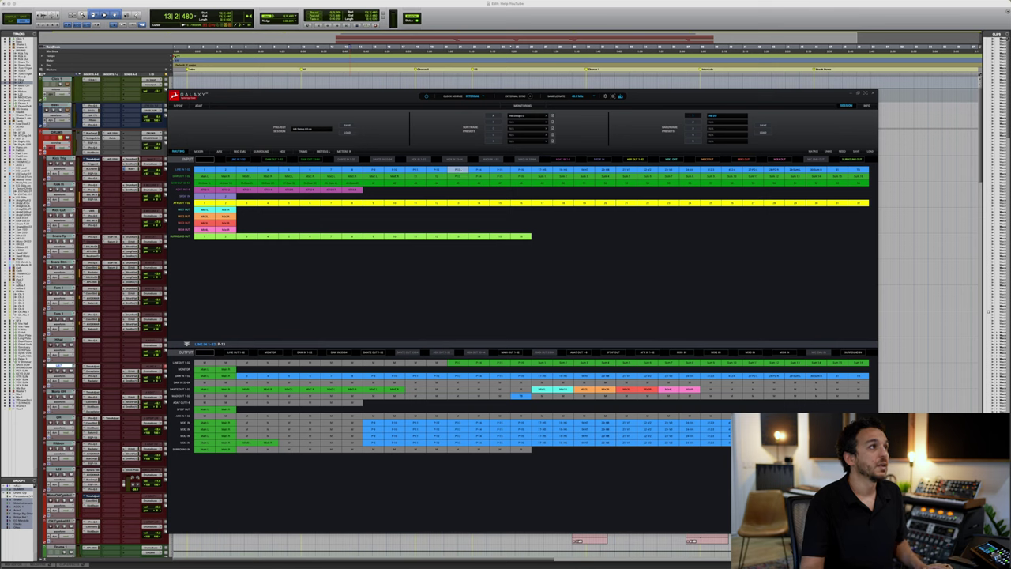
Return to Pro Tools and check the device chosen in the Playback Engine settings
key(super+h)
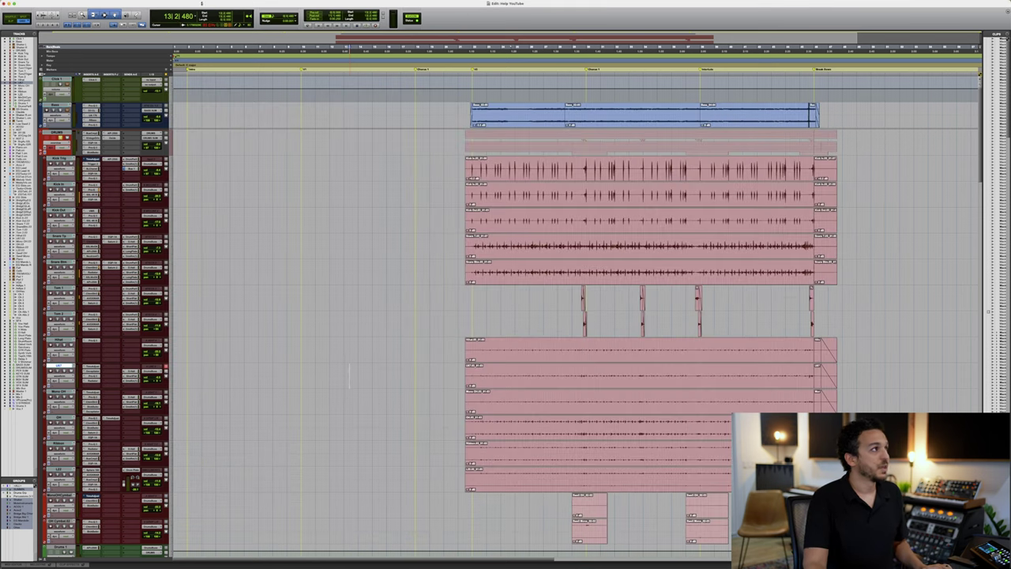
click(170, 2)
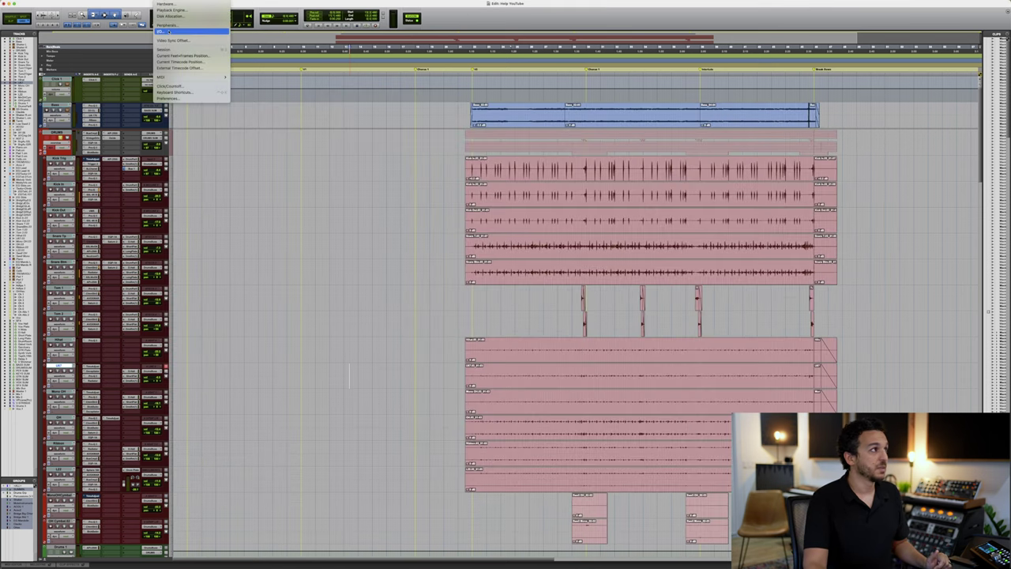
click(170, 10)
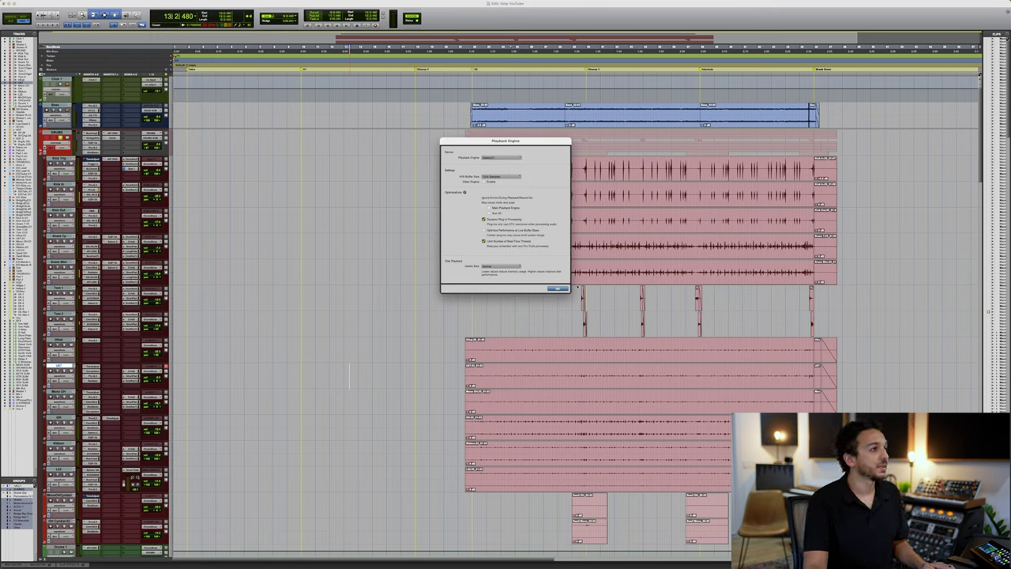
key(Return)
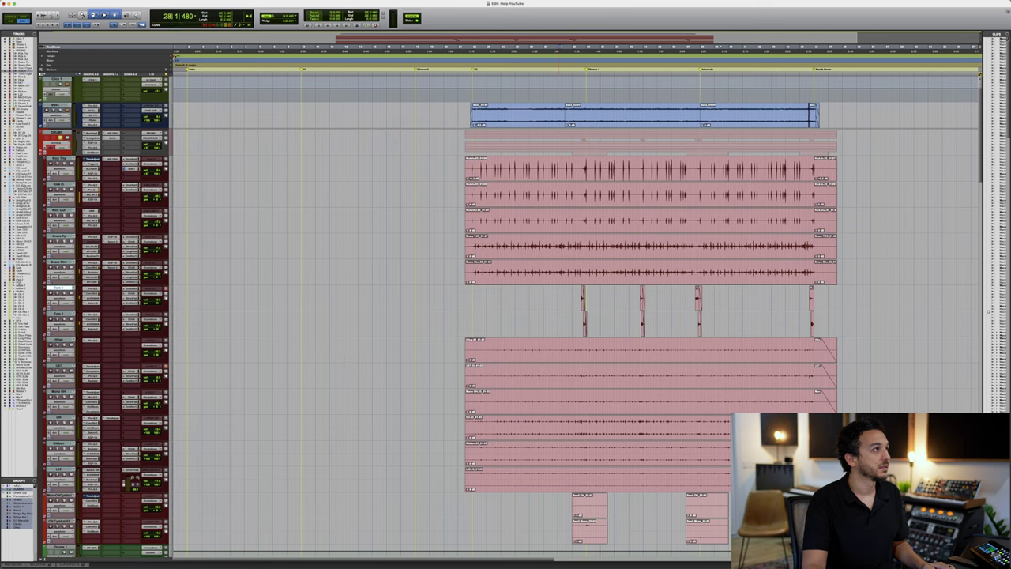
Open the I/O Setup and review the Patch 9-10 to Patch 15-16 input paths and the output paths
click(170, 3)
click(167, 32)
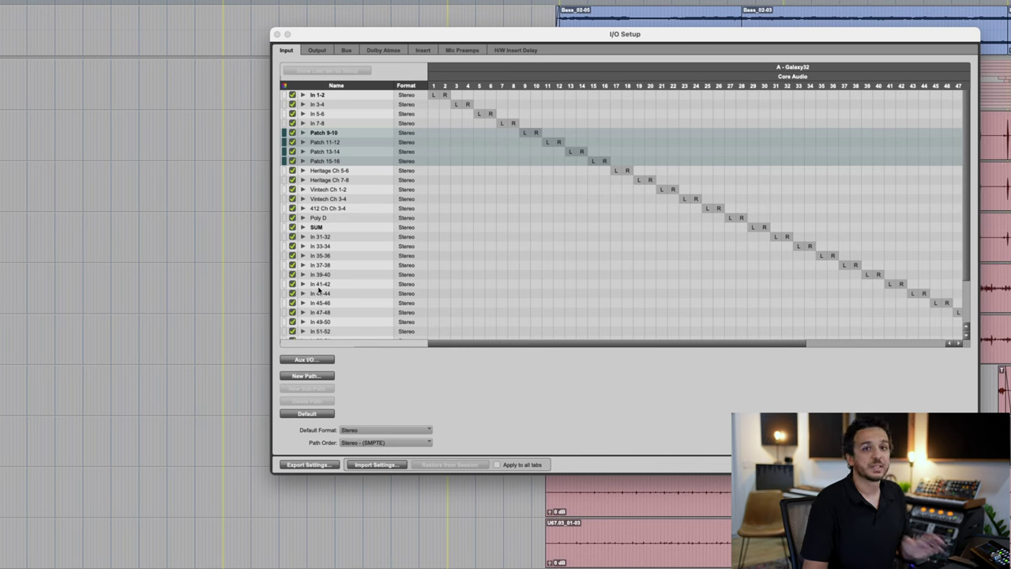
click(330, 135)
click(335, 142)
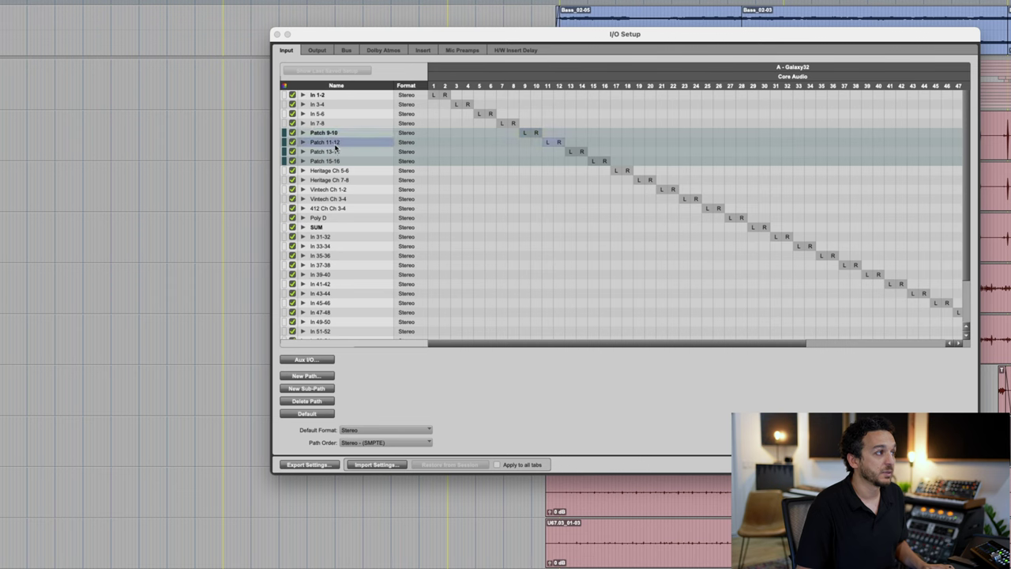
click(338, 151)
click(338, 133)
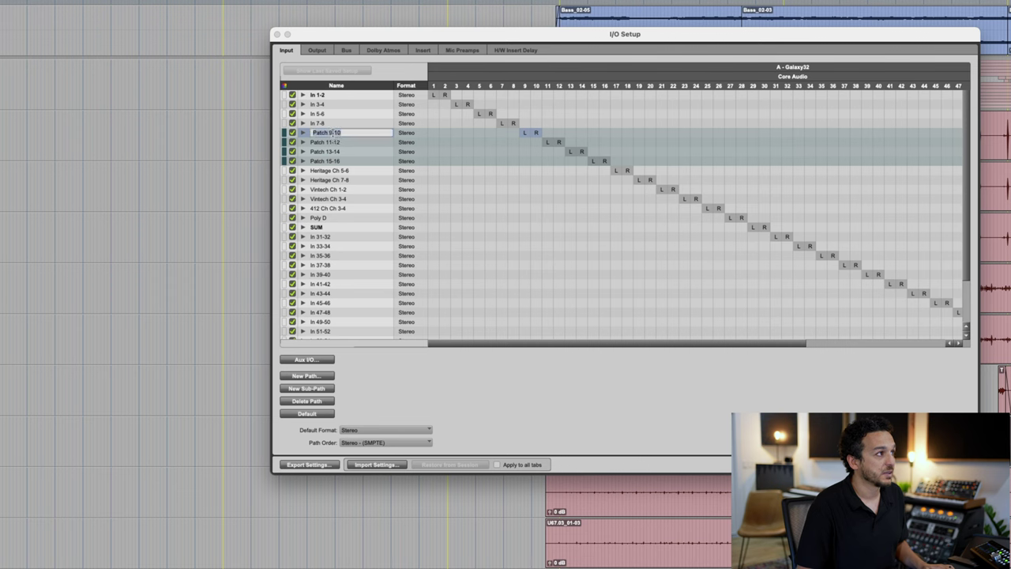
click(335, 142)
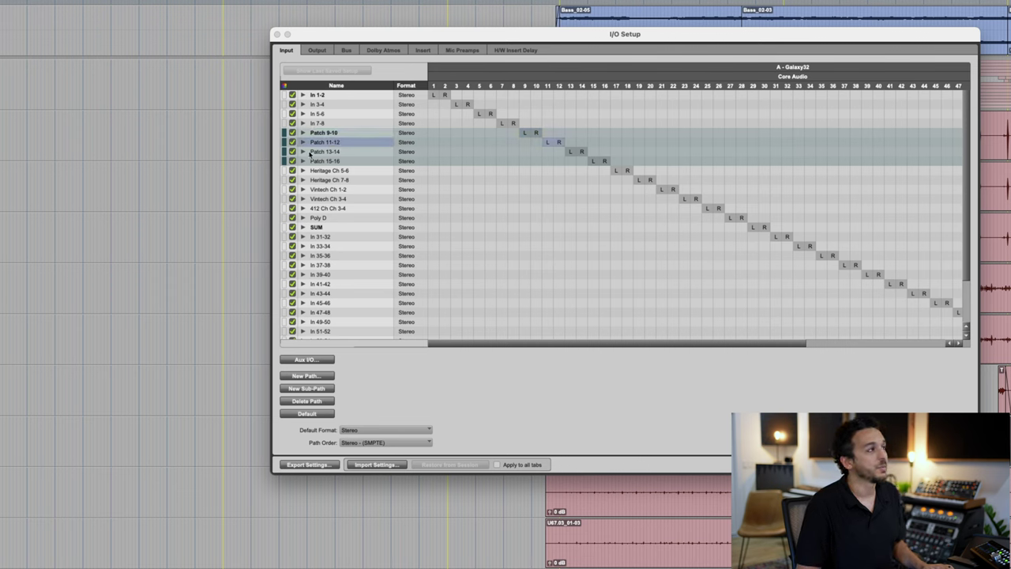
click(316, 51)
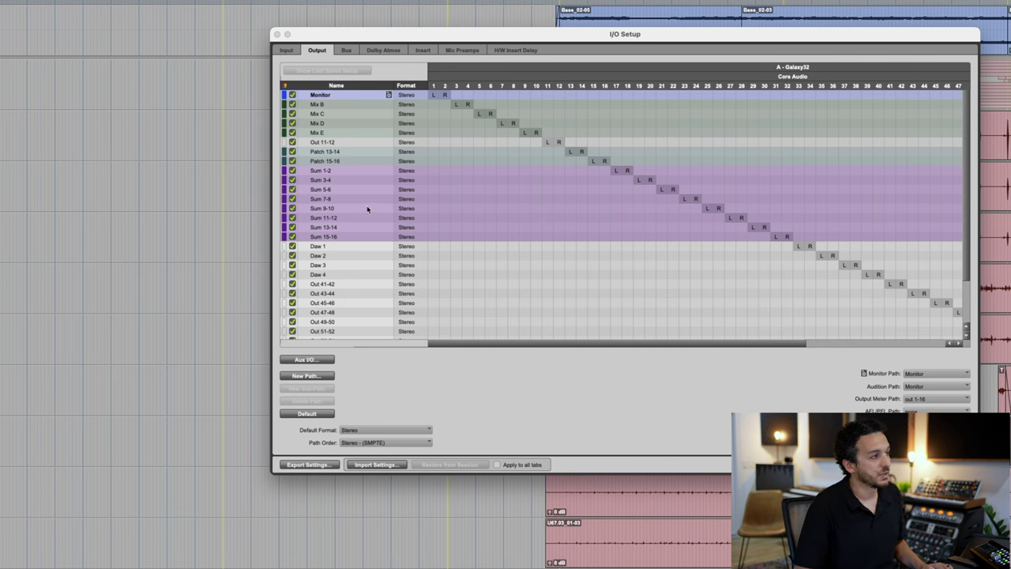
Reset the bus paths to default and sort the busses in ascending order of their mapping to output
click(346, 51)
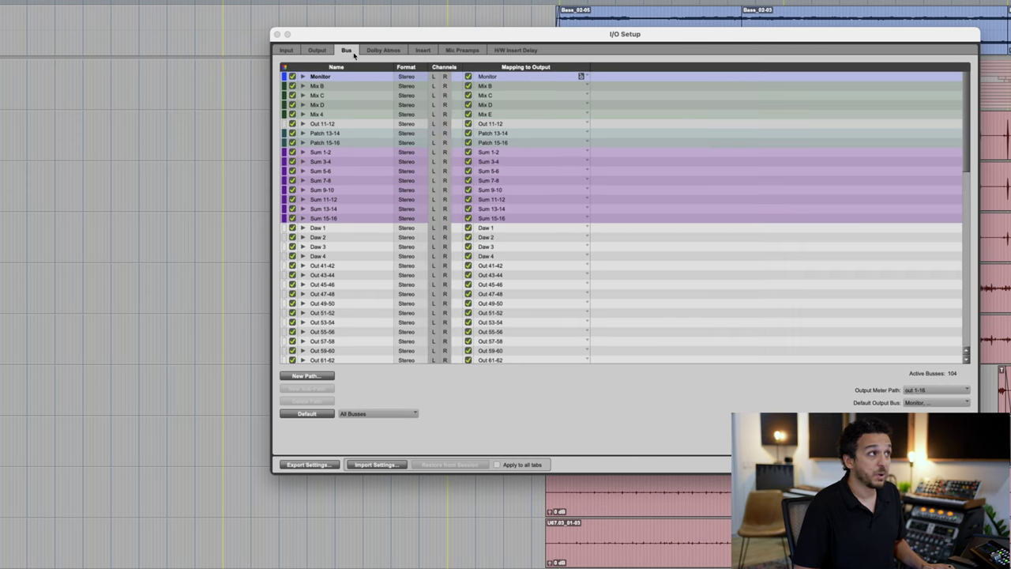
click(308, 414)
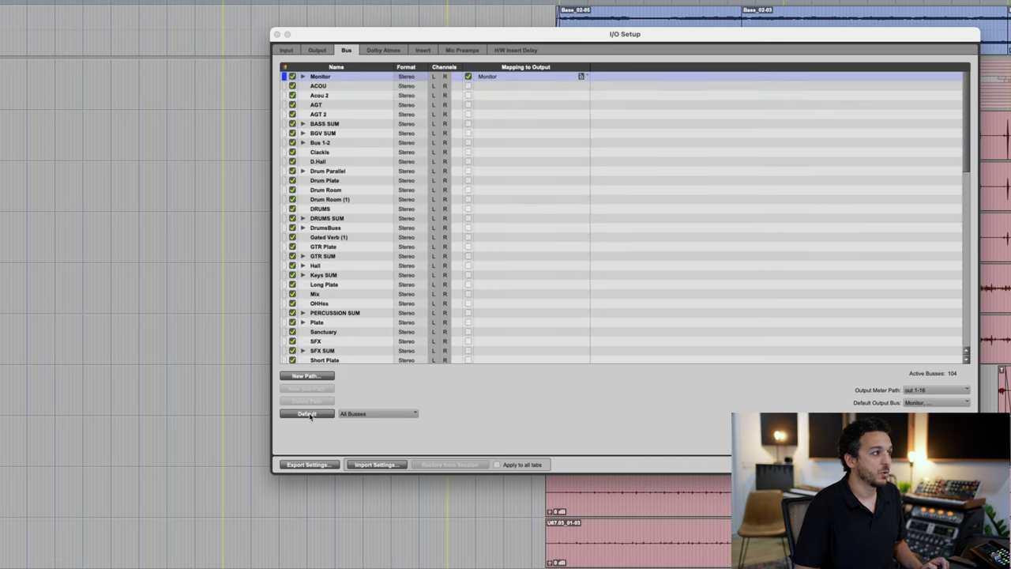
click(531, 67)
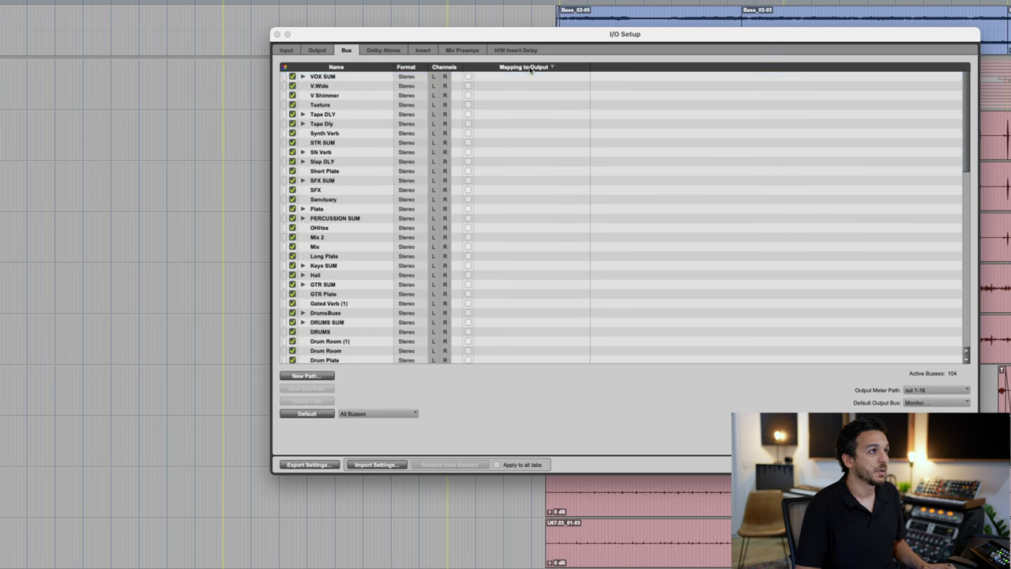
click(530, 67)
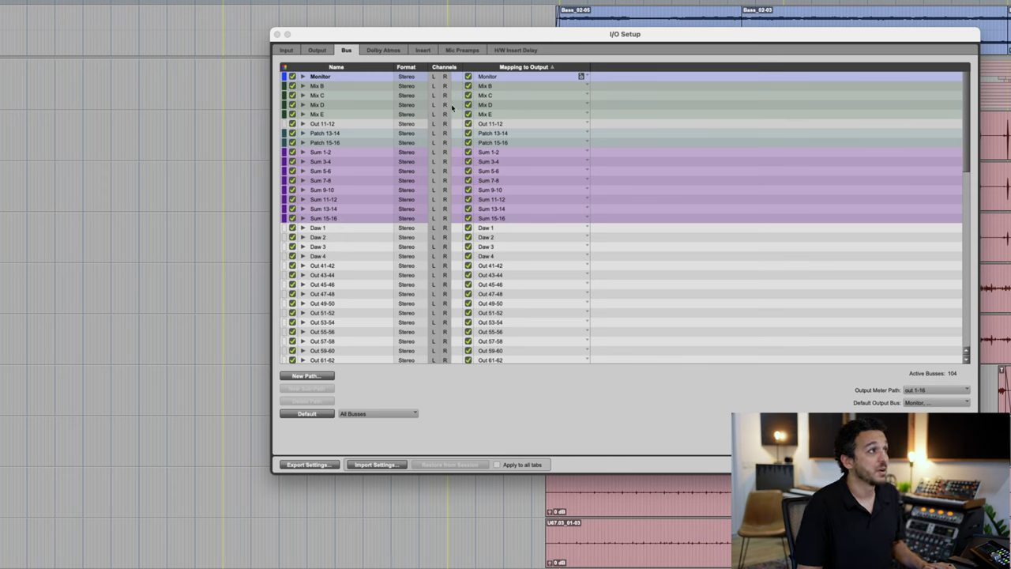
Review the Galaxy32 insert paths in the I/O Setup and compare them with the interface's routing panel
click(423, 51)
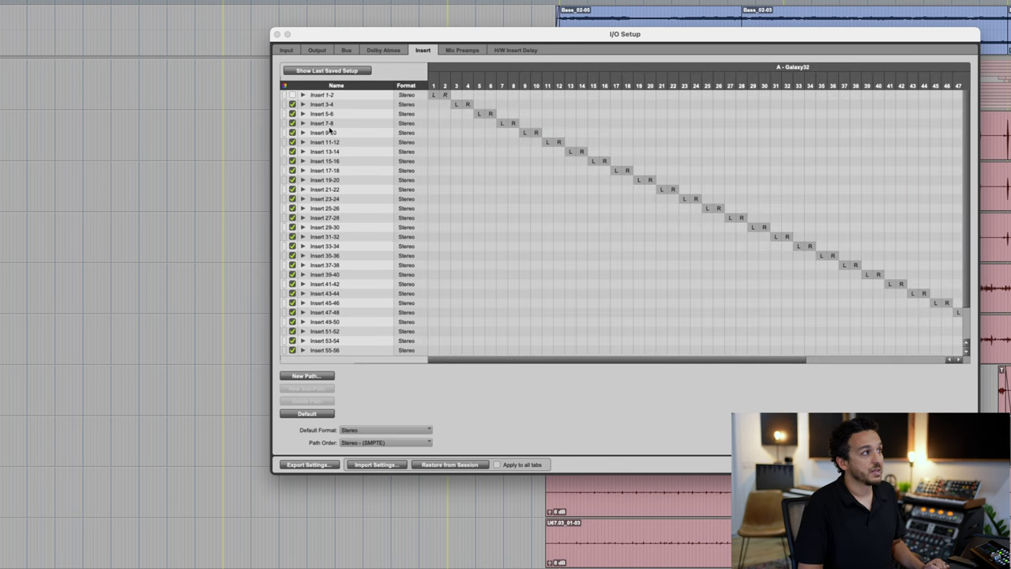
scroll(345, 313, down, 4)
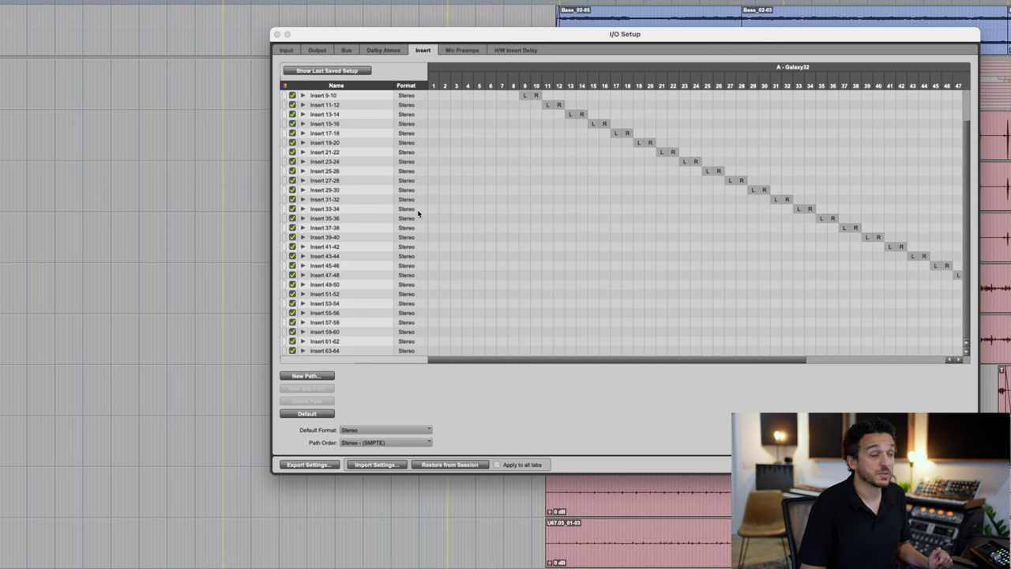
scroll(357, 221, up, 4)
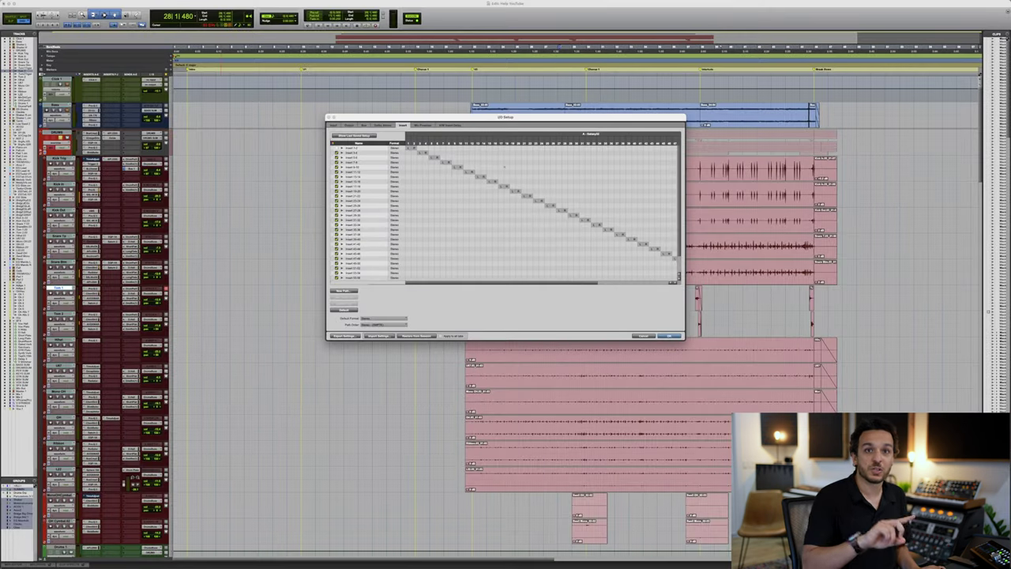
key(super+Tab)
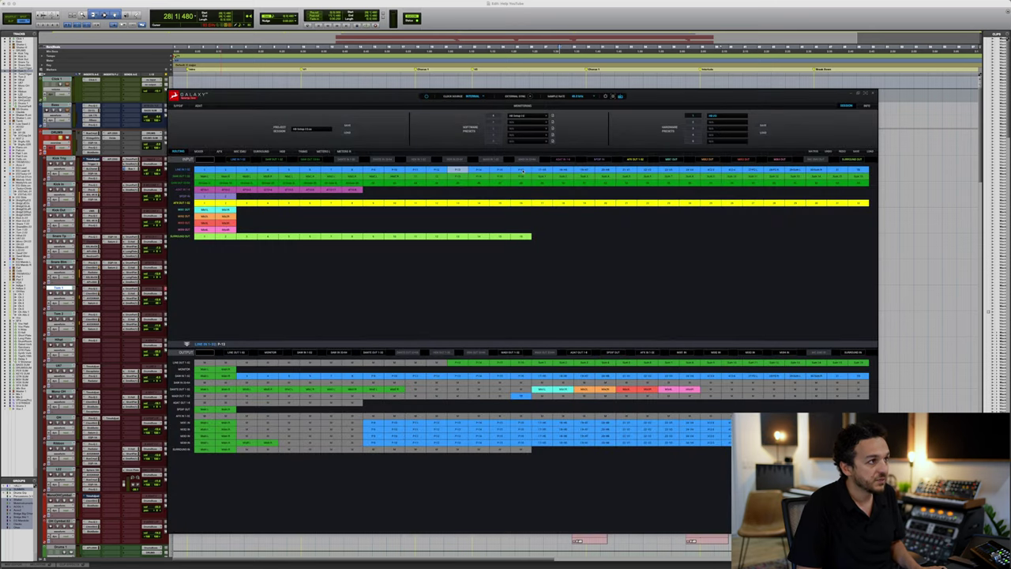
key(super+Tab)
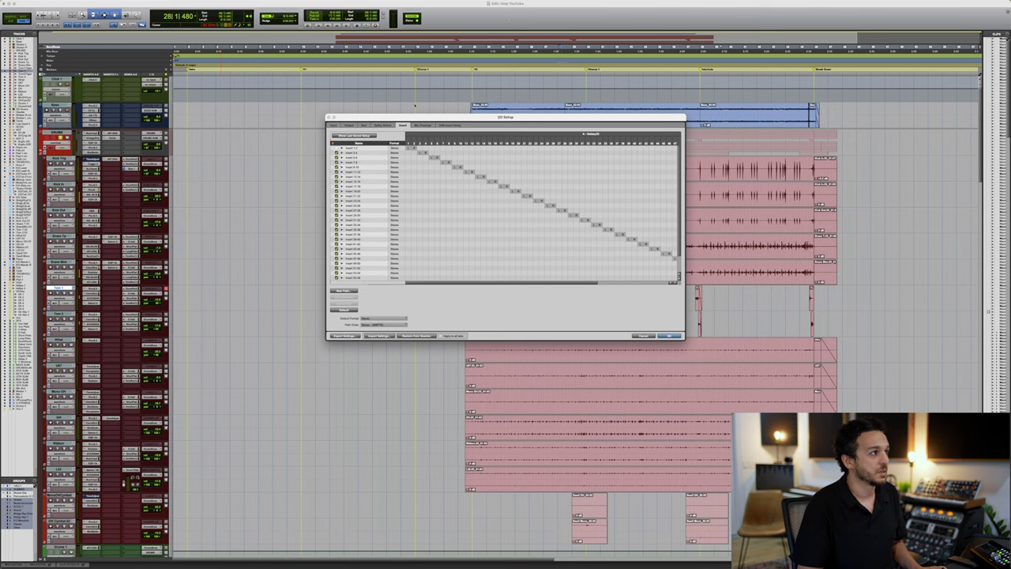
Expand the Insert 13-14 and Insert 15-16 paths to show their mono sub-paths
click(358, 178)
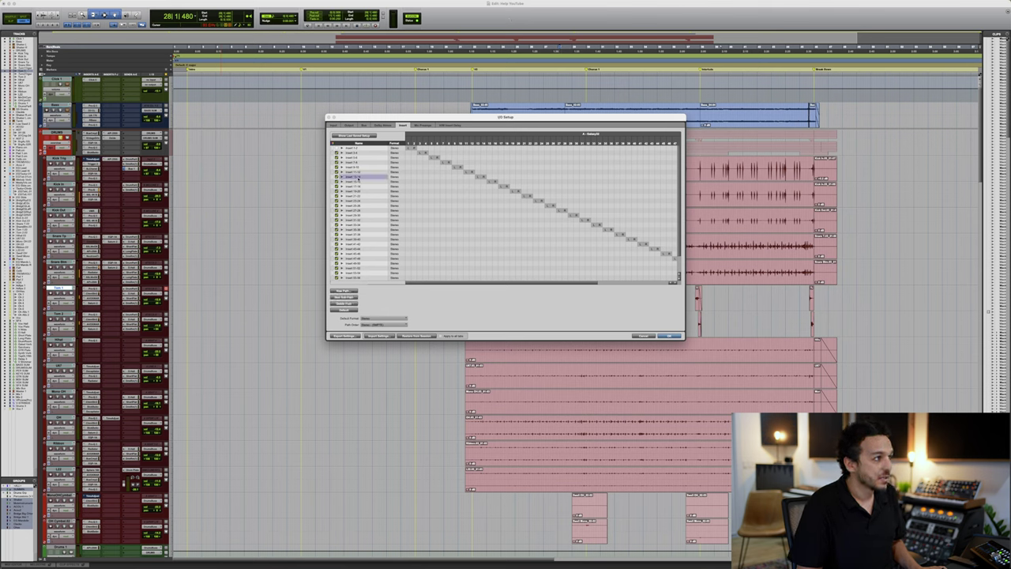
click(348, 181)
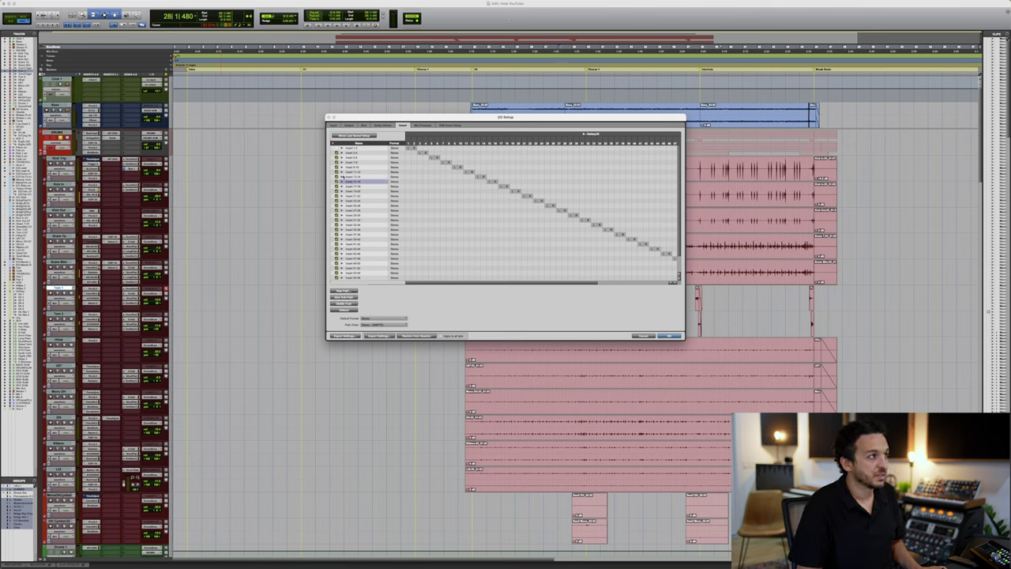
click(342, 177)
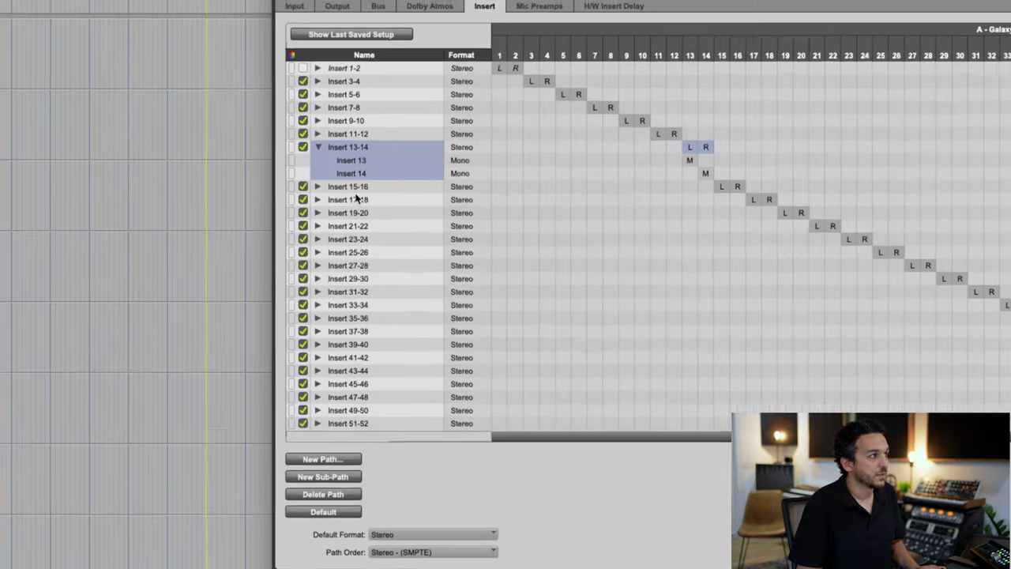
click(317, 187)
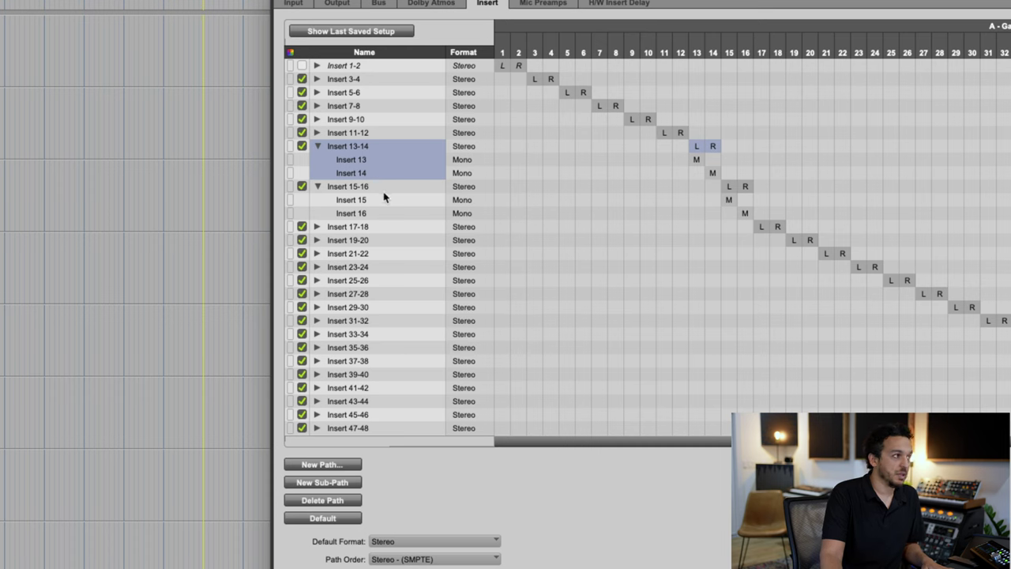
click(347, 187)
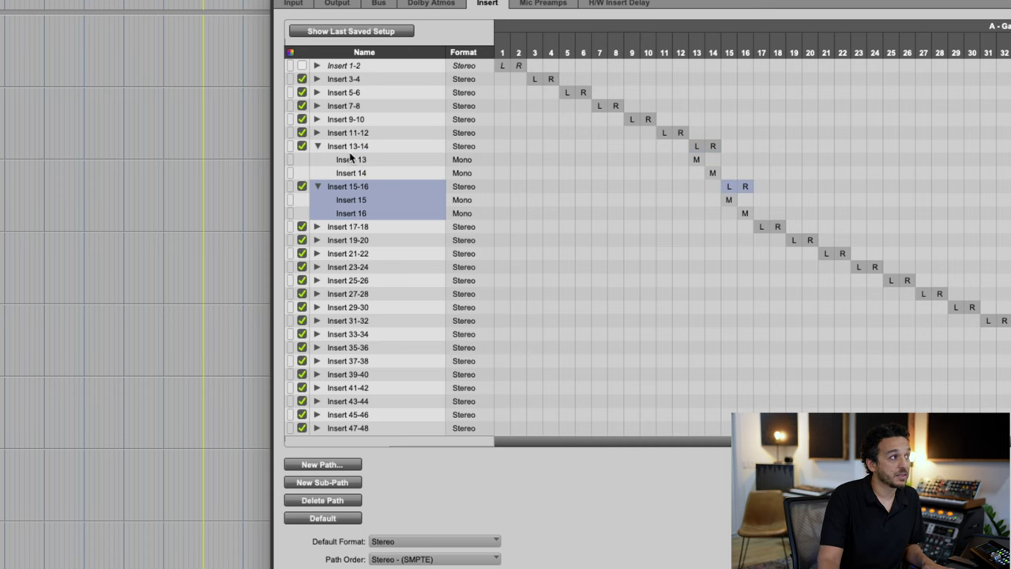
click(349, 148)
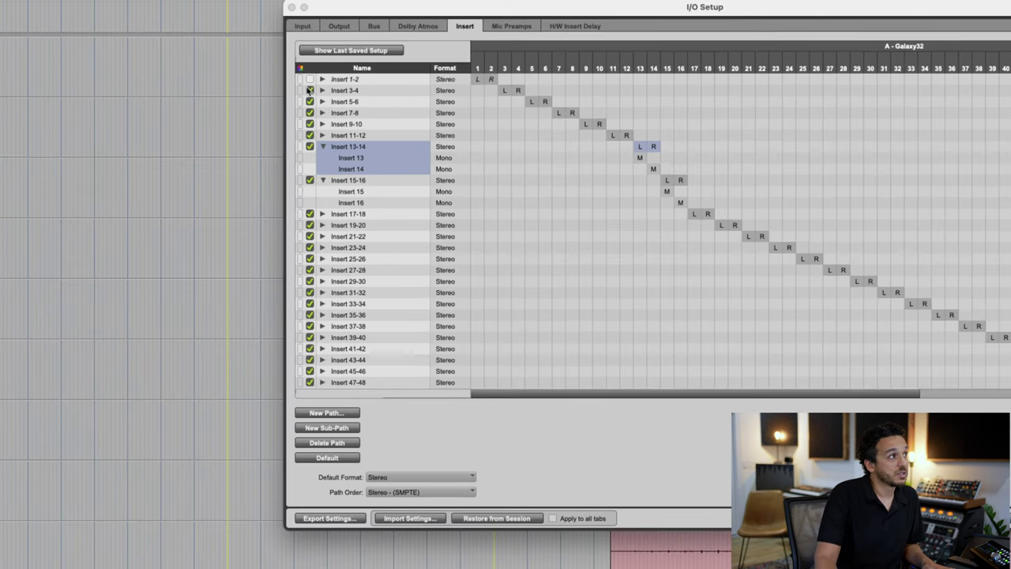
Deactivate every insert path except Insert 13-14 and Insert 15-16, and apply the I/O Setup
click(310, 90)
click(310, 101)
click(309, 112)
click(310, 124)
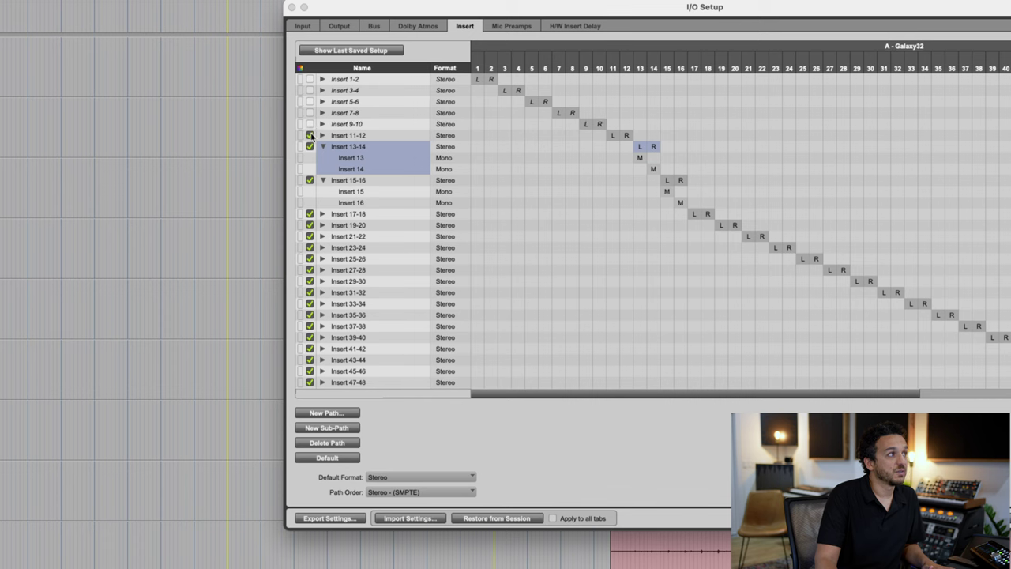
click(310, 135)
drag(310, 217, 313, 385)
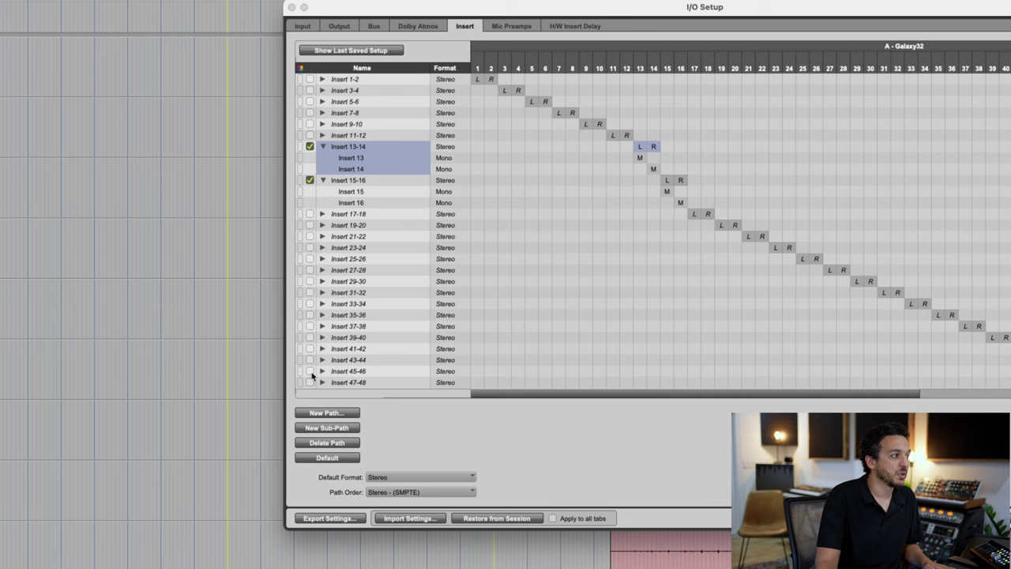
scroll(333, 349, down, 3)
drag(312, 304, 311, 382)
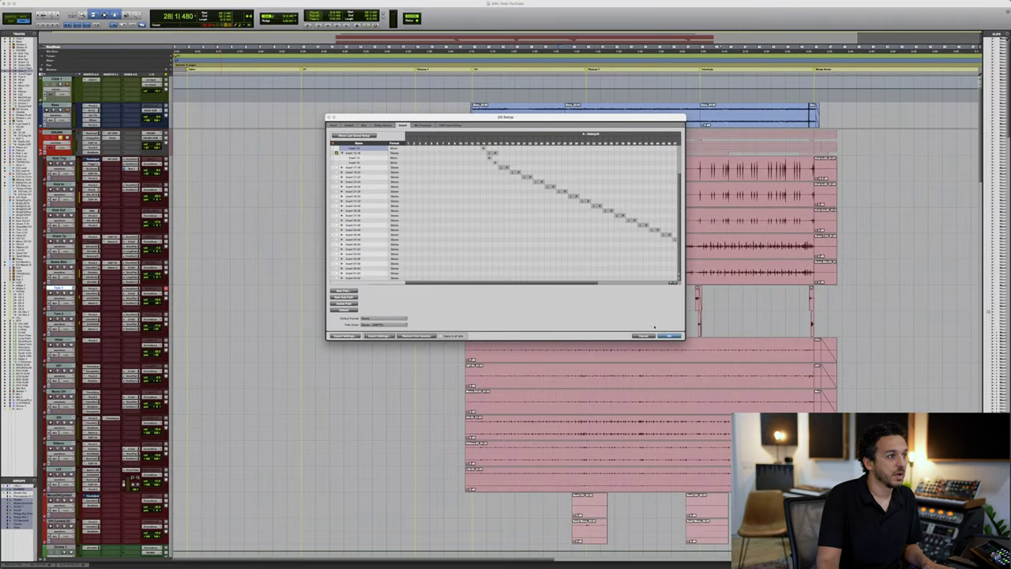
click(669, 336)
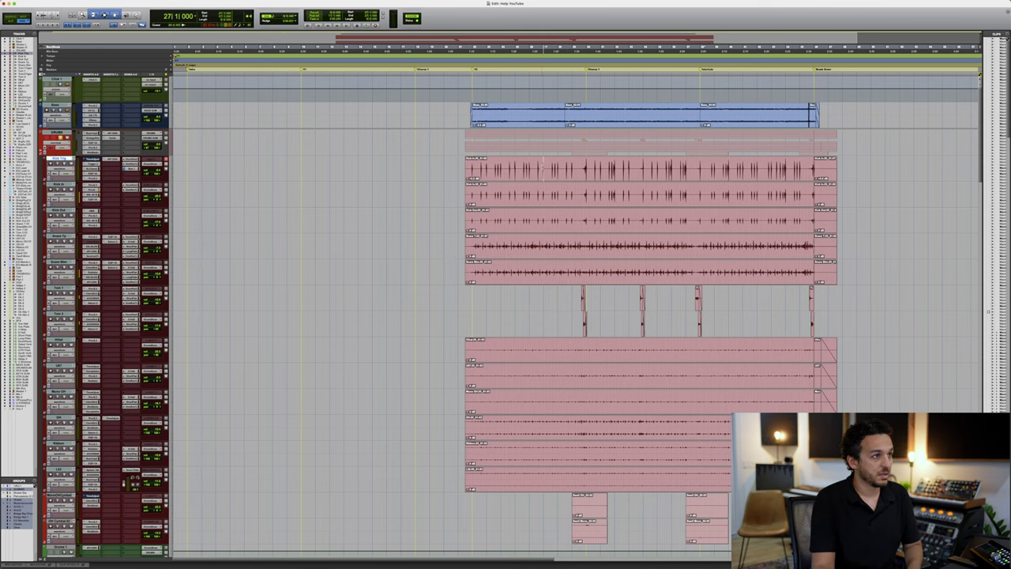
Zoom the Edit window timeline in on the drum clips and briefly play the song from bar 22
key(super+bracketright)
scroll(572, 296, right, 1)
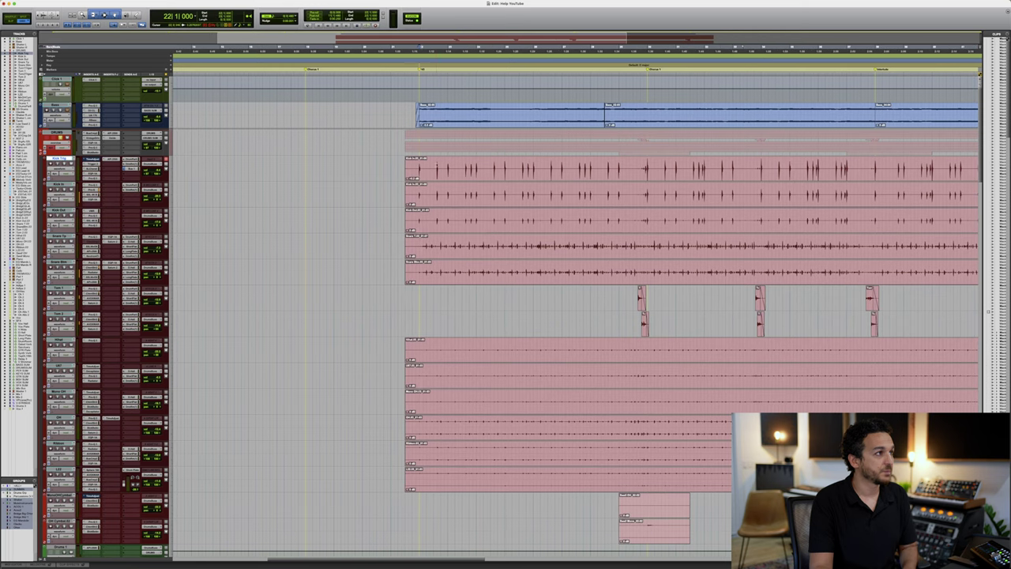
key(space)
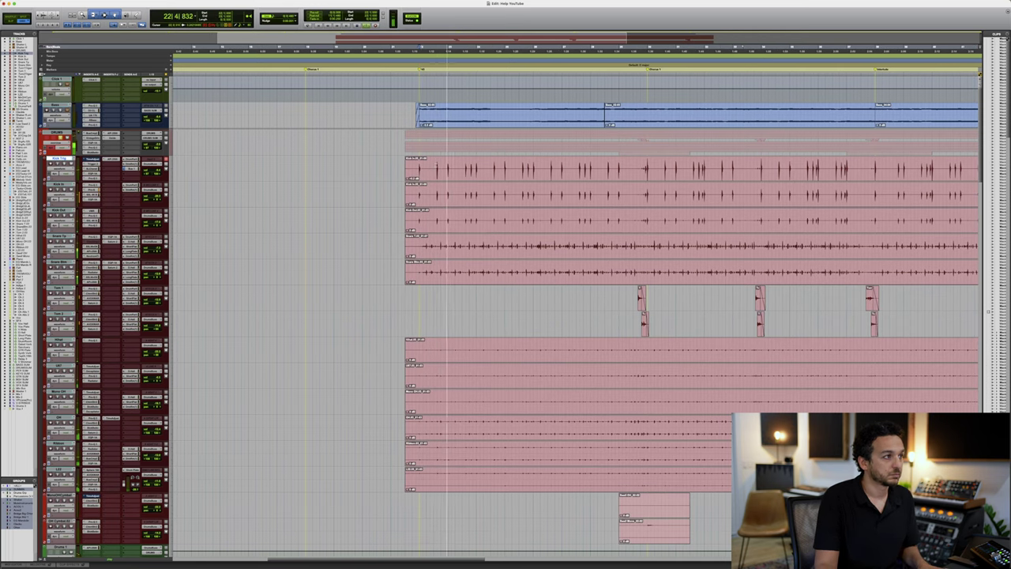
key(space)
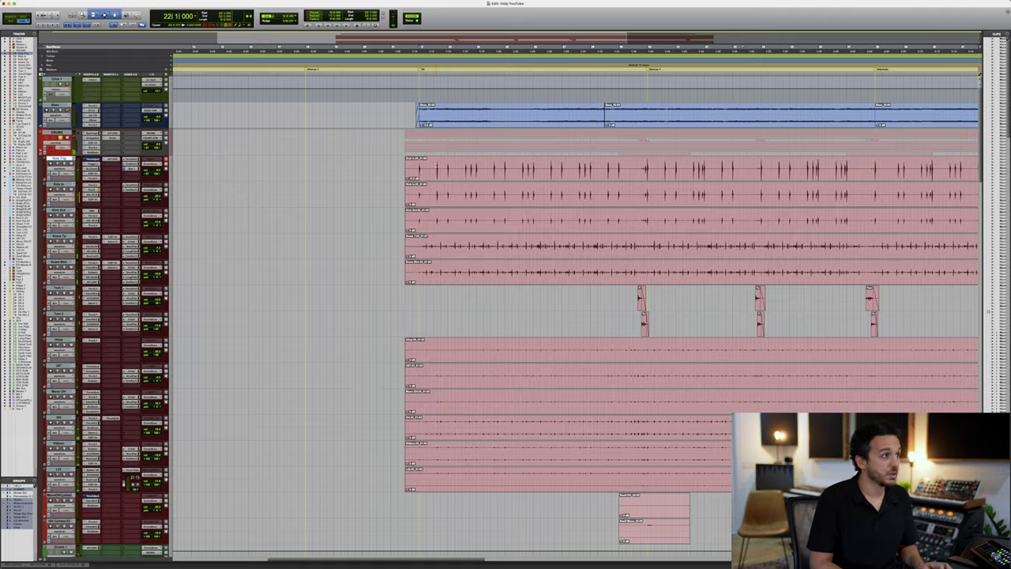
Switch to the Mix window, select only the DRUMS track, and inspect its API 2500 plug-in settings
key(super+equal)
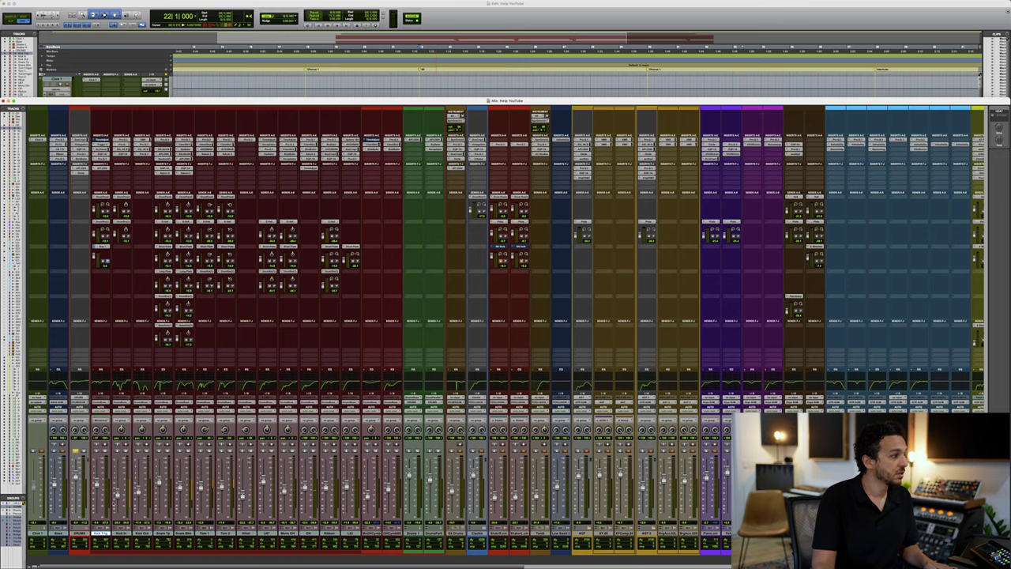
click(137, 545)
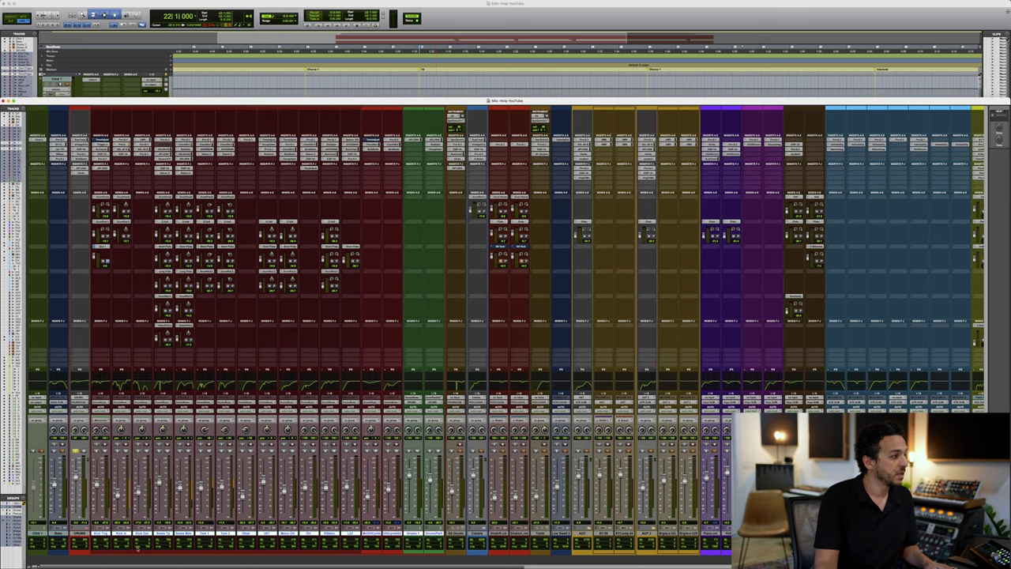
click(80, 534)
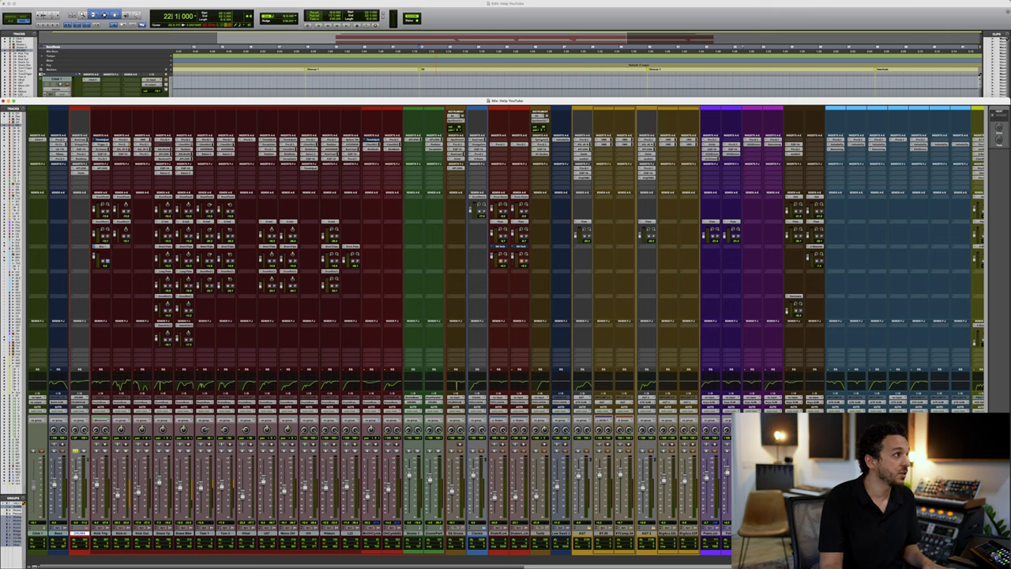
click(79, 168)
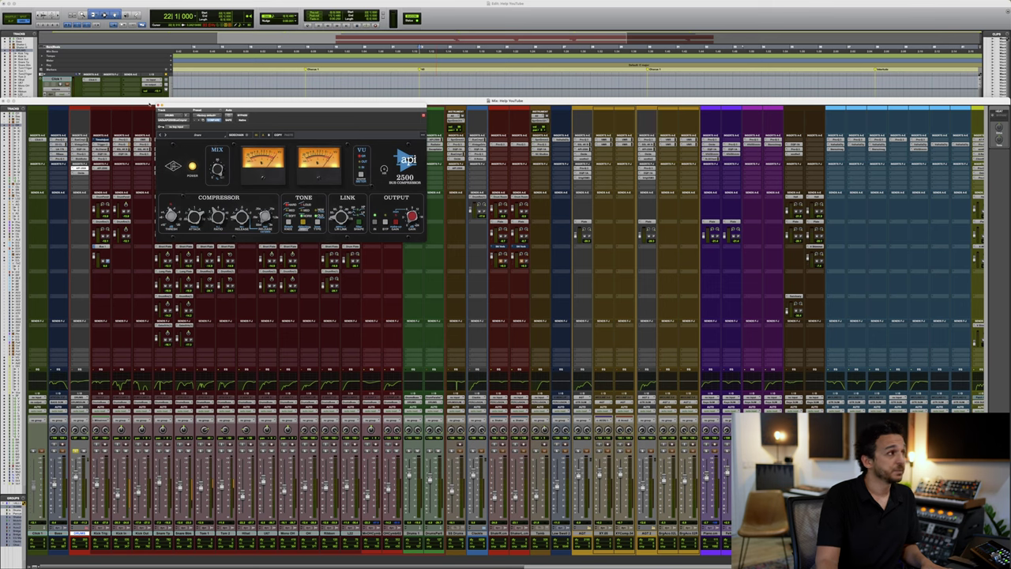
click(80, 169)
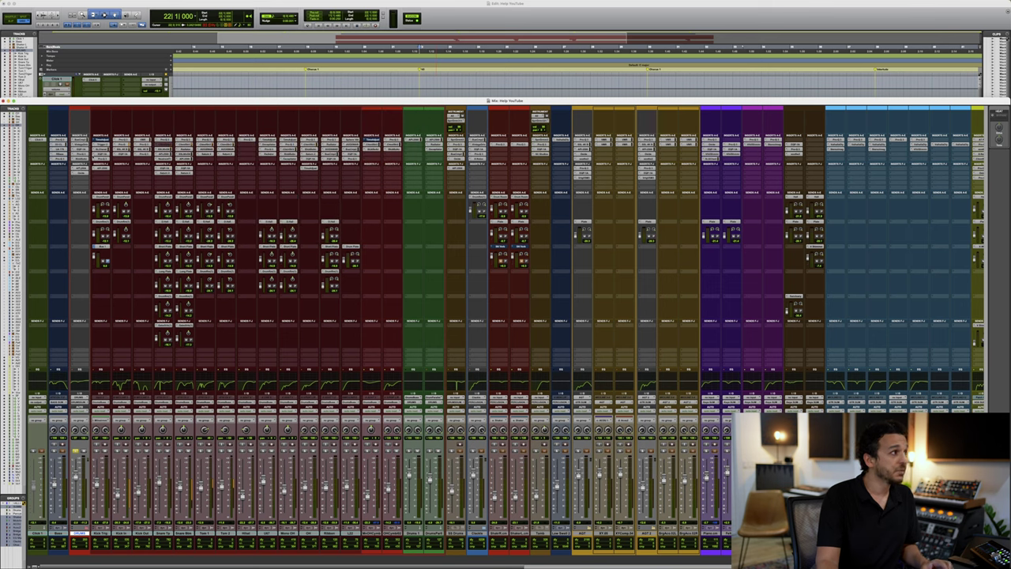
Replace the API 2500 plug-in on the DRUMS track with the stereo hardware insert Insert 13-14
click(80, 168)
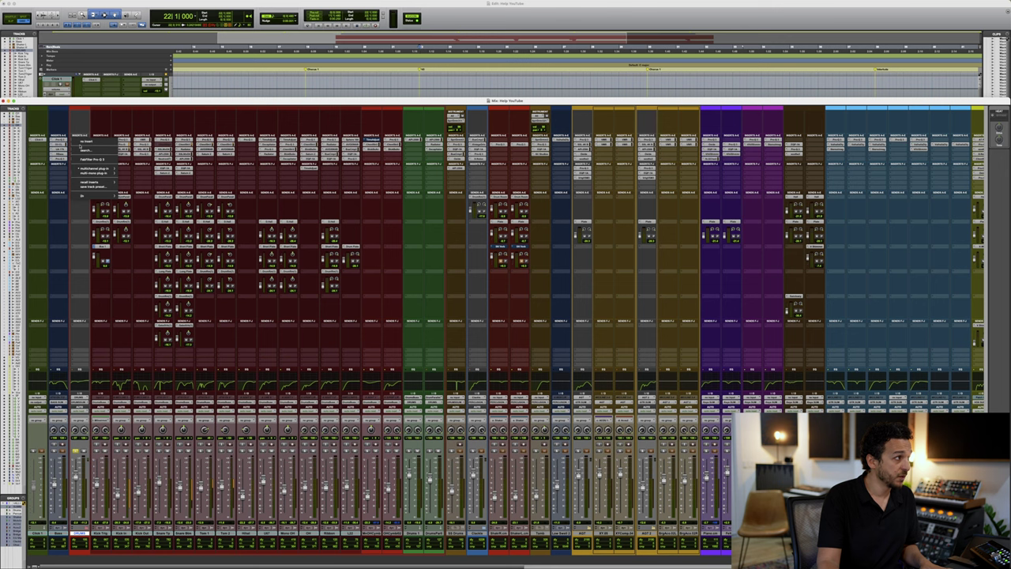
key(Escape)
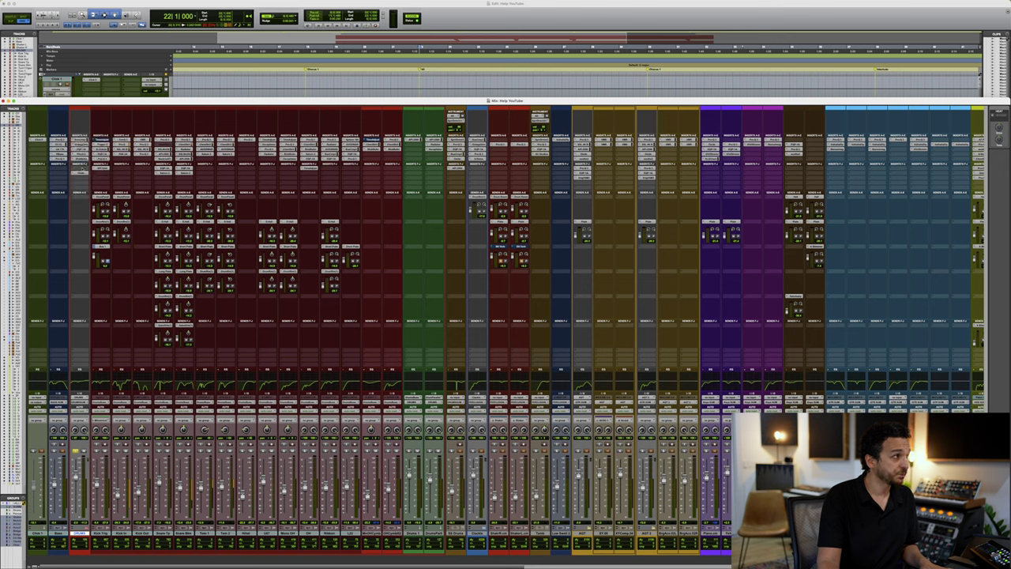
click(80, 168)
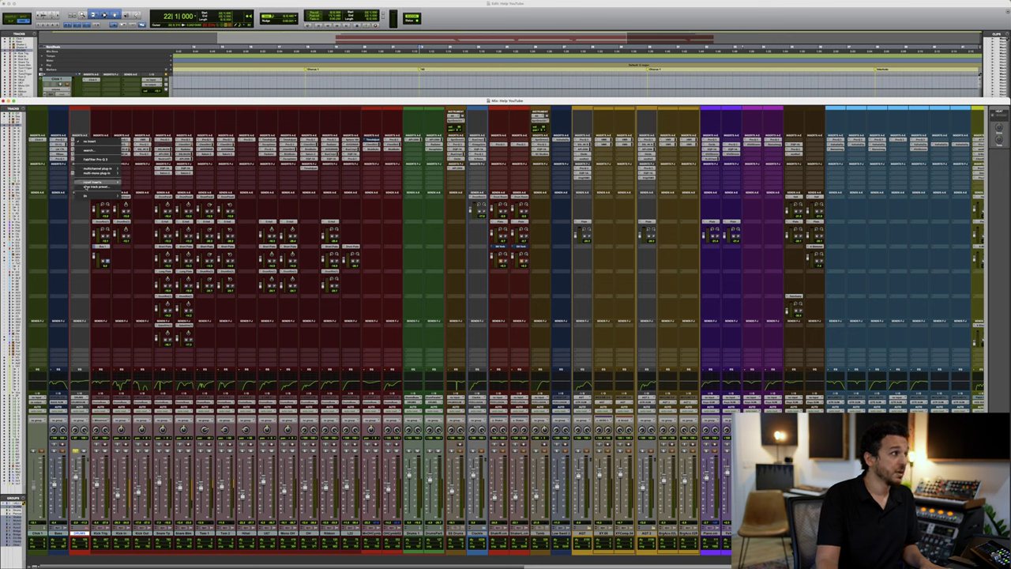
mouse_move(94, 196)
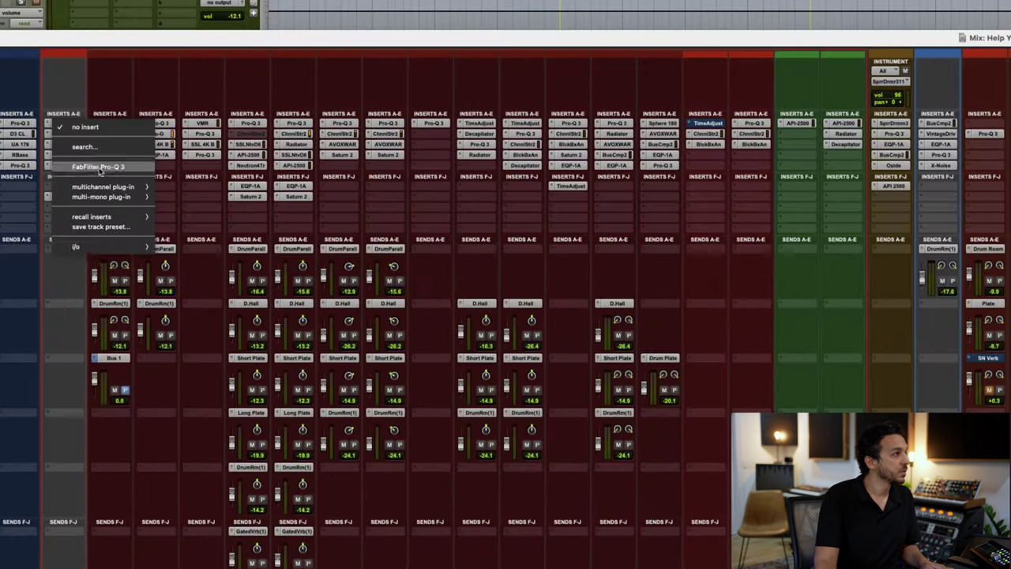
mouse_move(87, 249)
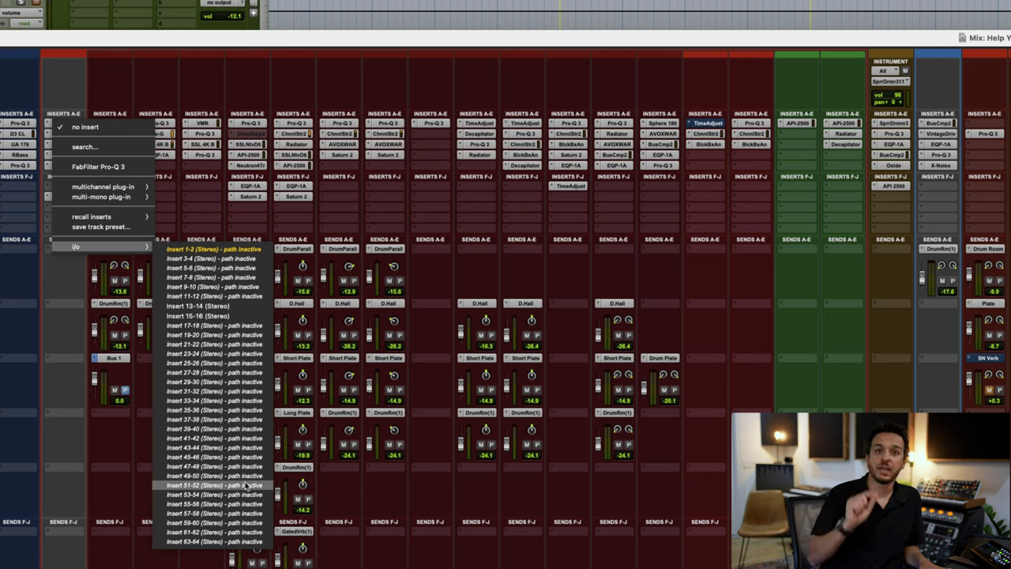
click(213, 308)
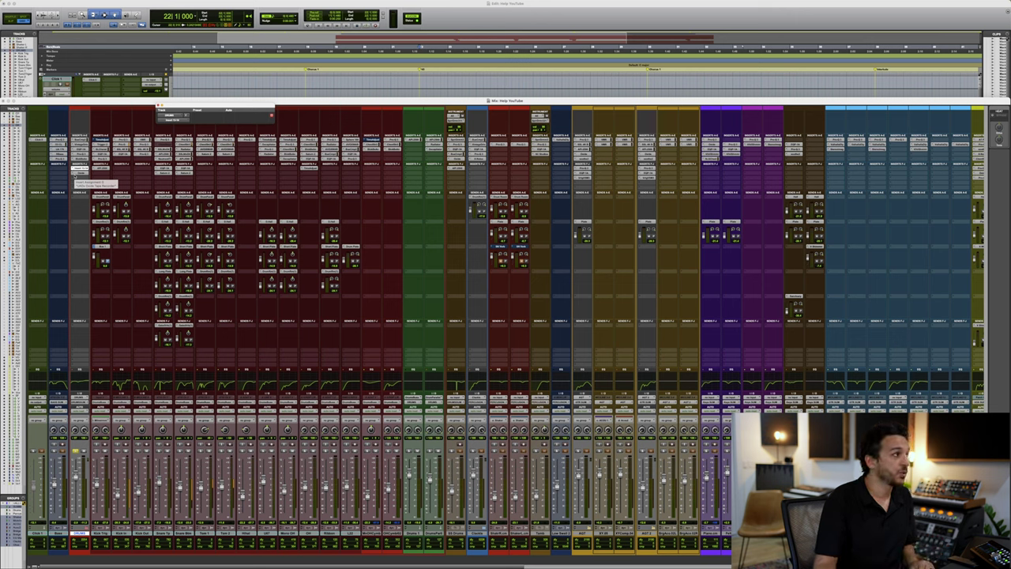
Play the drums through Insert 13-14 and try to bypass that hardware insert on the DRUMS track
key(space)
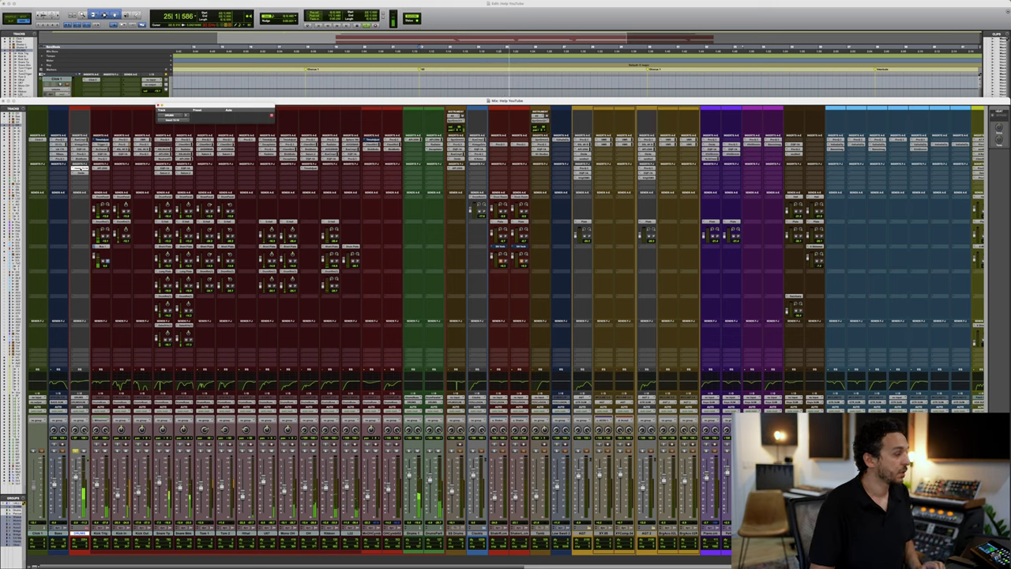
key(space)
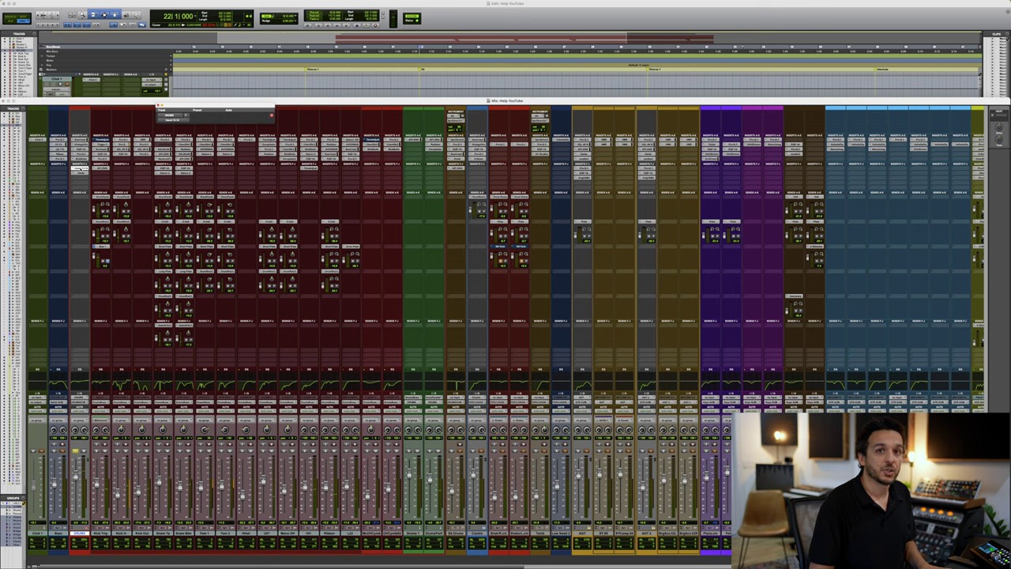
super+click(81, 168)
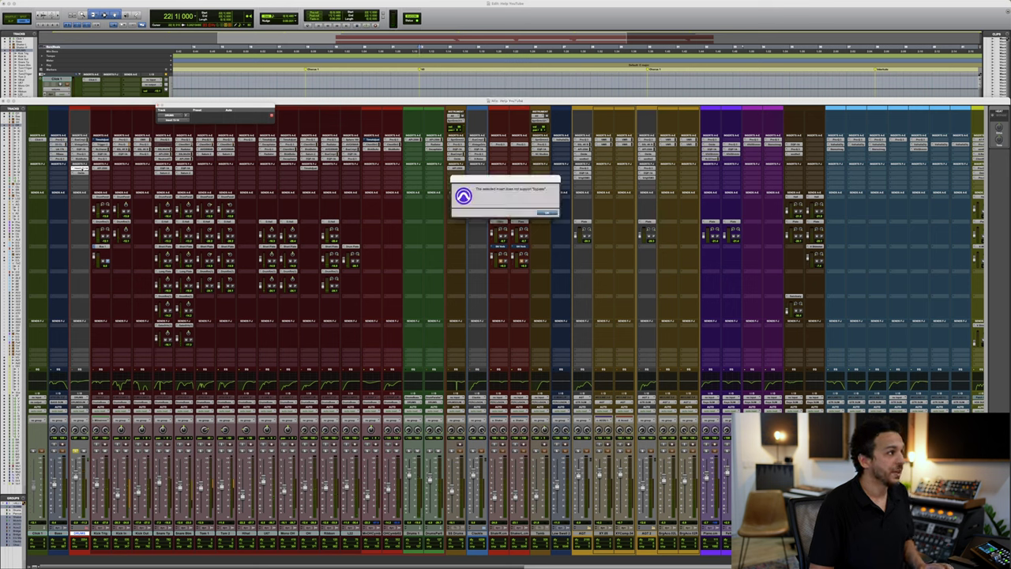
key(Return)
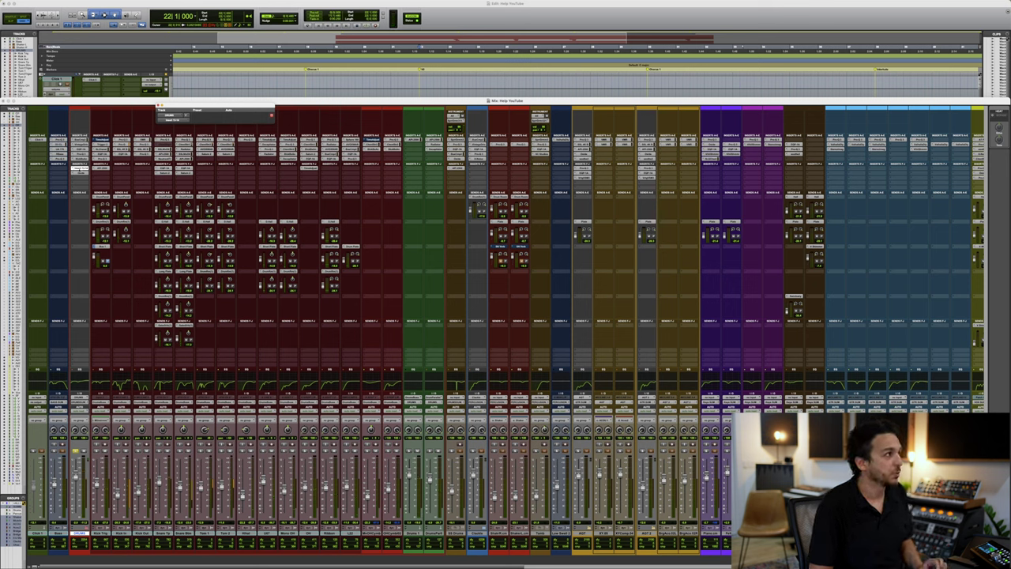
Make Insert 13-14 inactive on the DRUMS track and play the drums to compare the sound
right_click(81, 168)
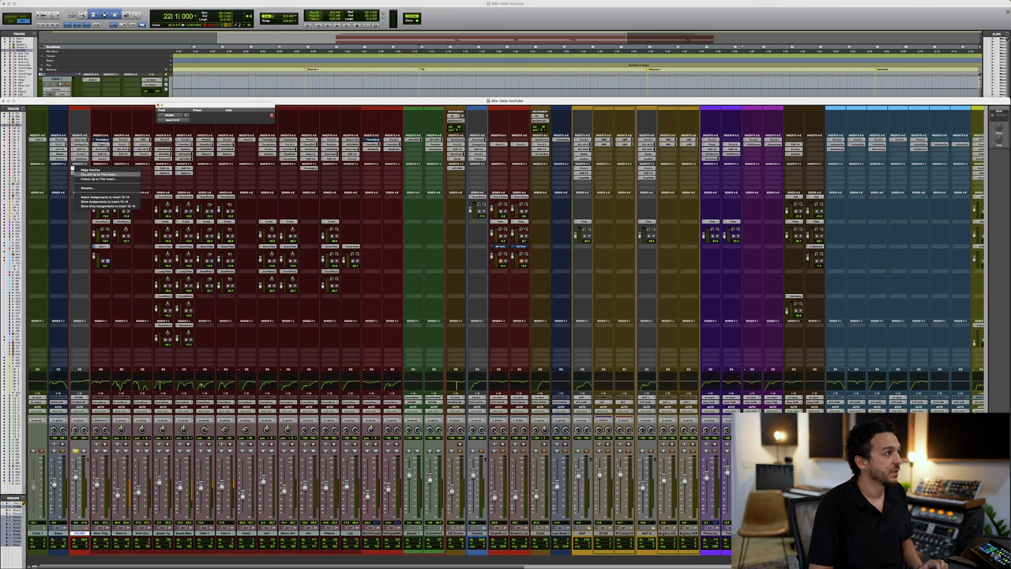
click(87, 170)
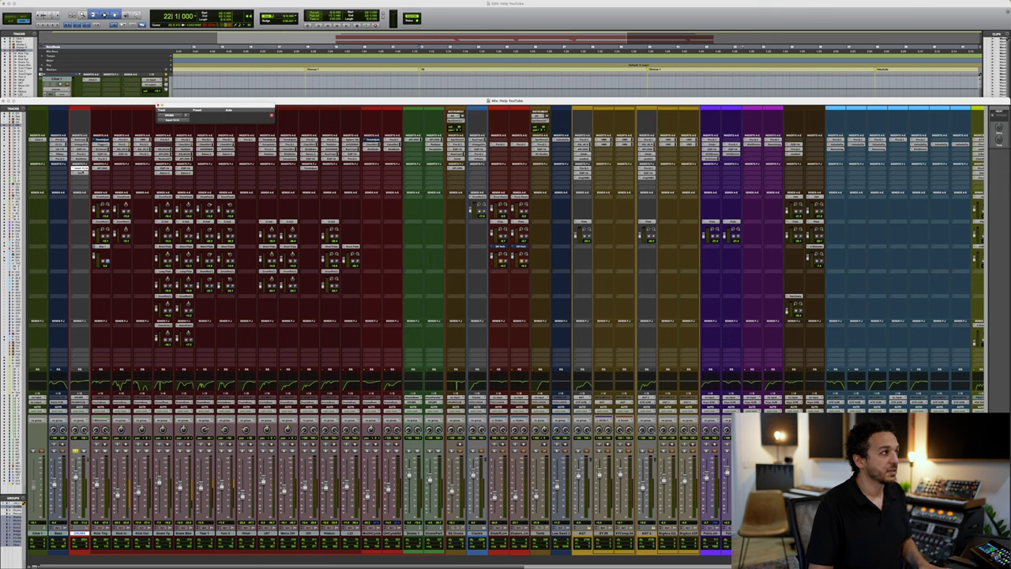
key(space)
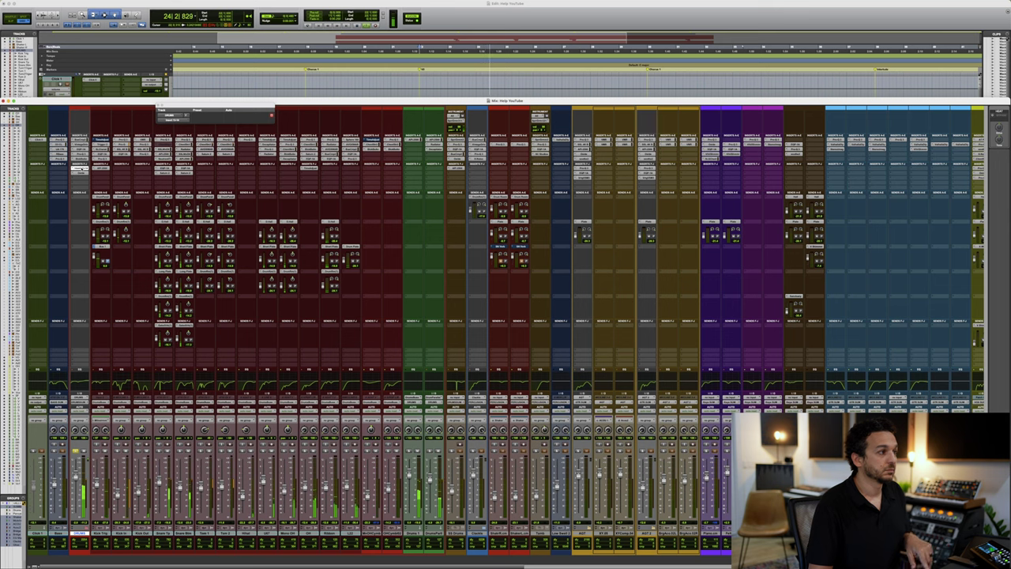
key(space)
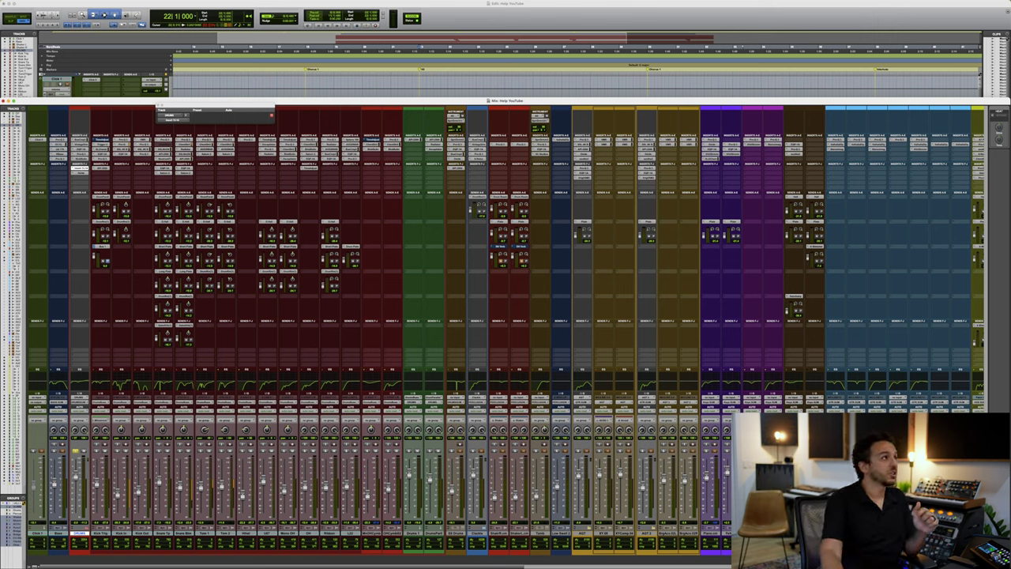
Review the available H/W buffer sizes in the Playback Engine settings and close the dialog
click(169, 2)
click(178, 8)
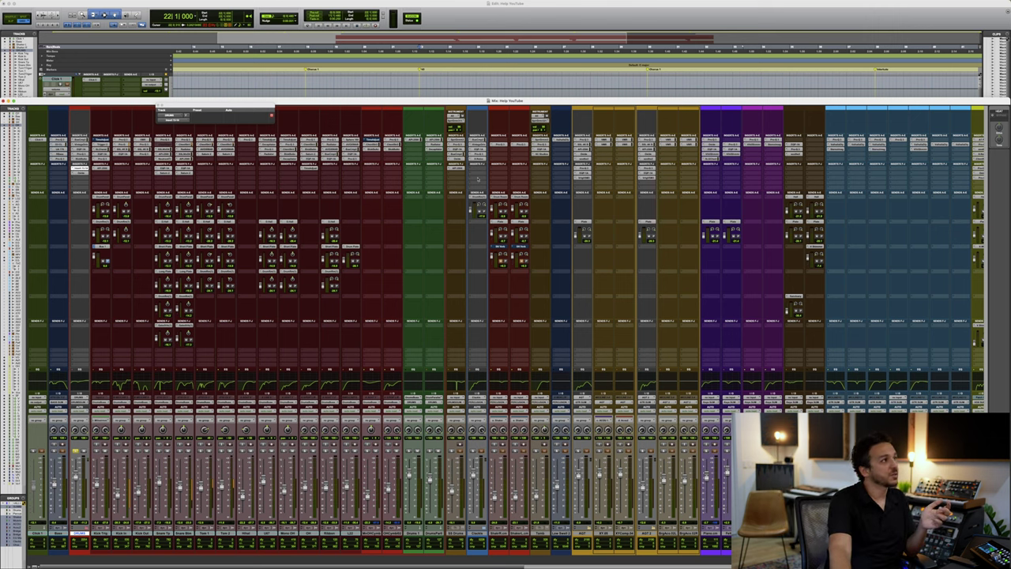
click(490, 177)
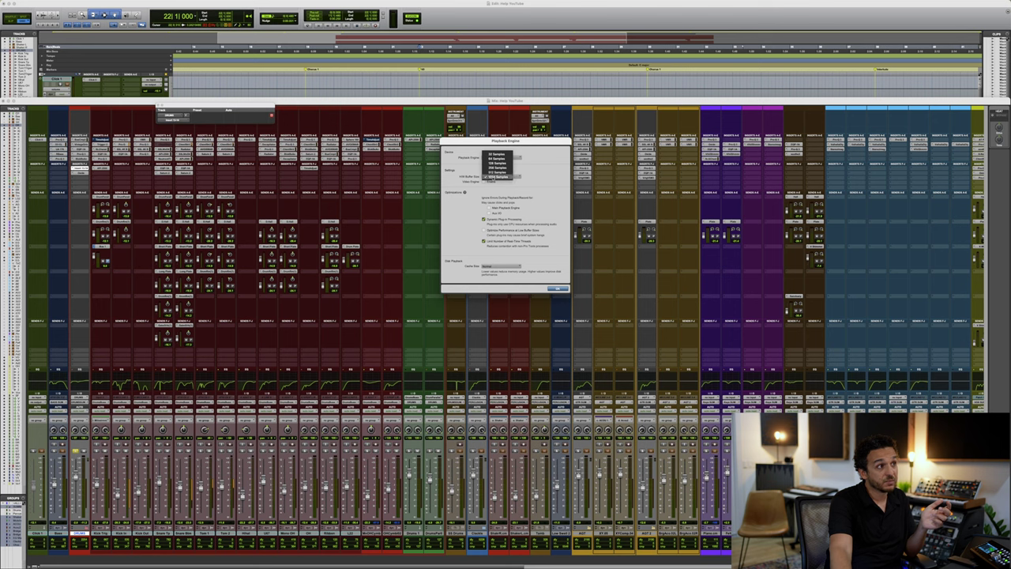
click(557, 288)
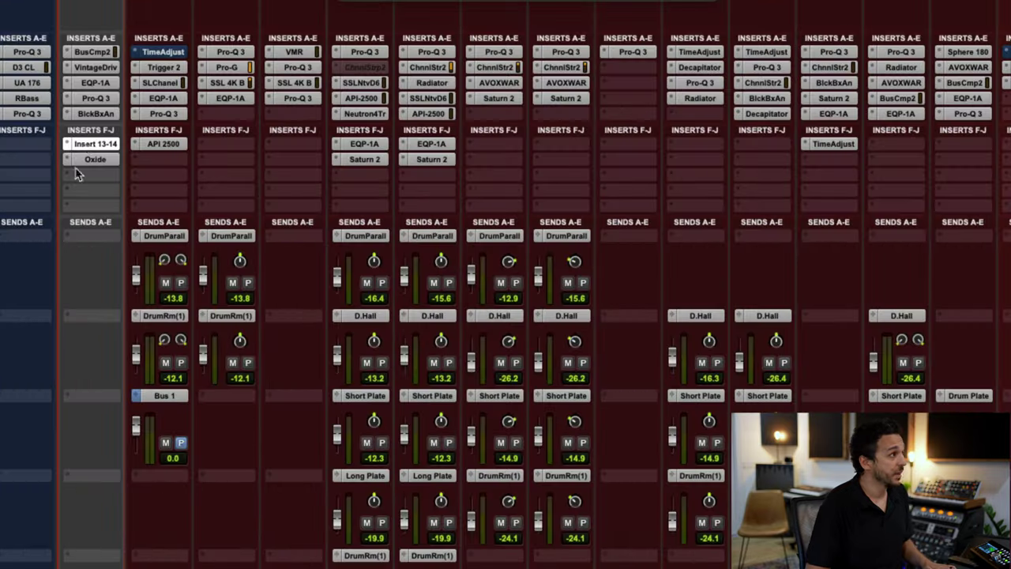
Rename the hardware insert path Insert 13-14 on the DRUMS track as "API Analog"
right_click(88, 143)
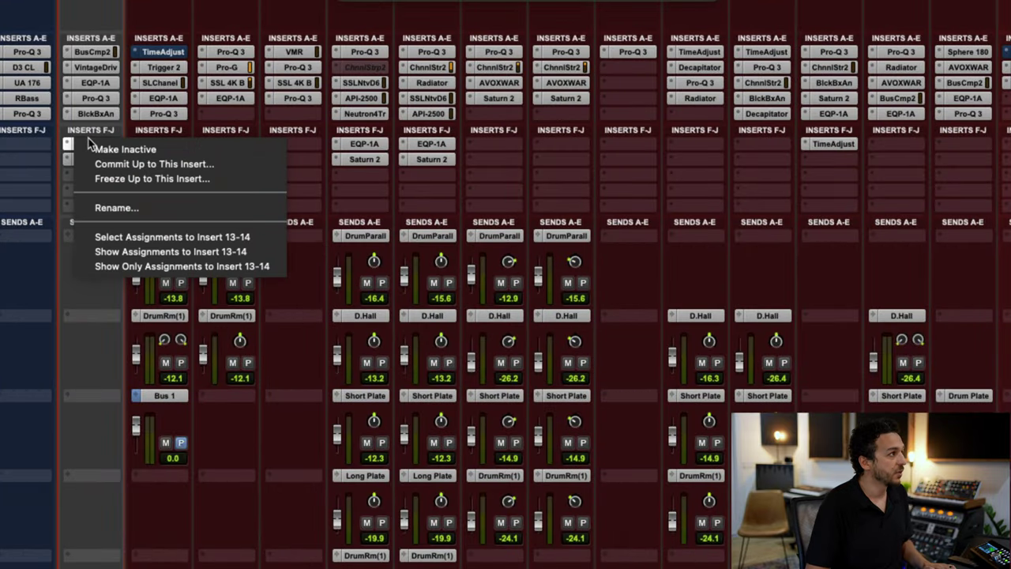
click(120, 207)
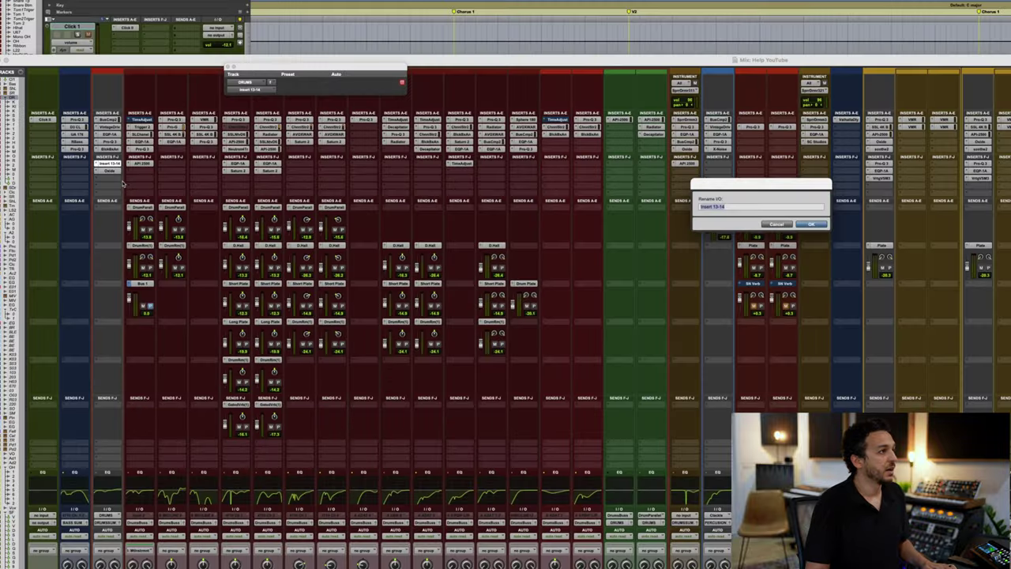
drag(728, 187, 179, 192)
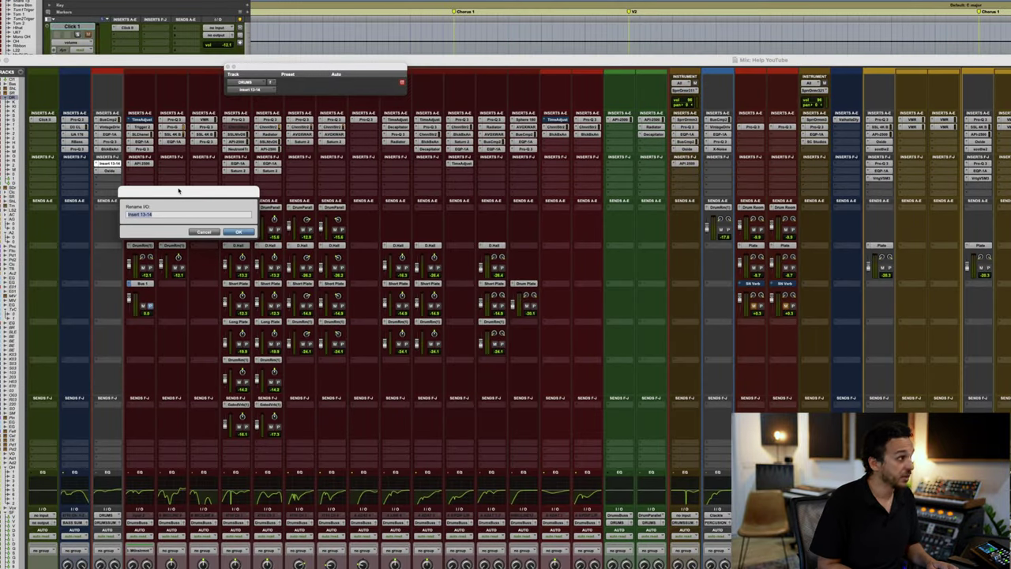
text(API)
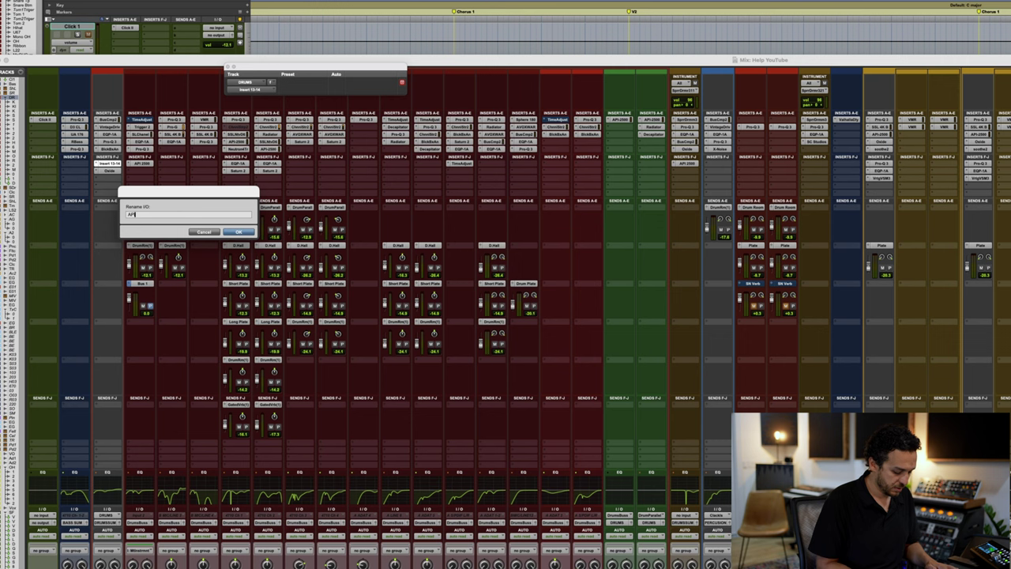
text( Analog)
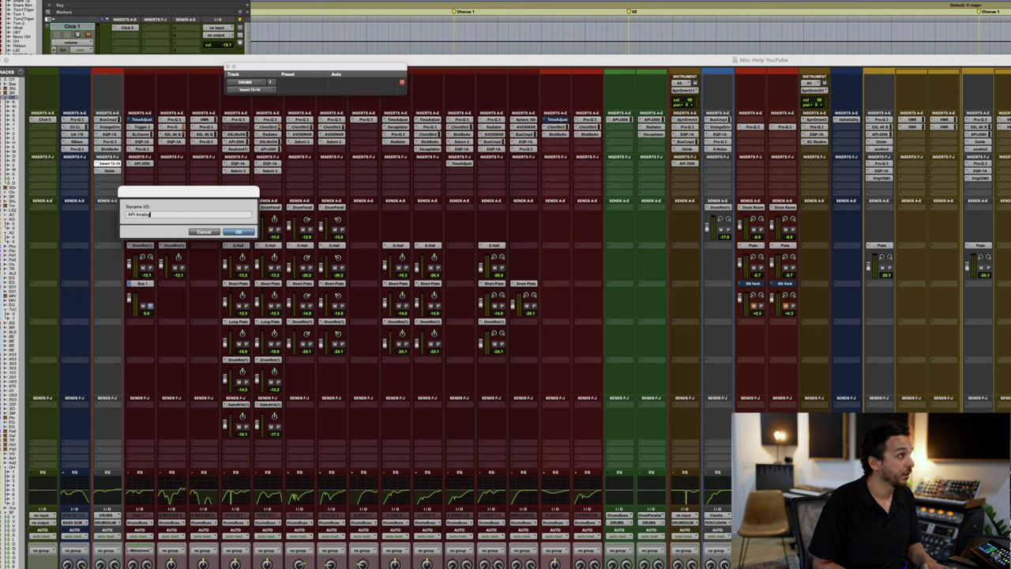
key(Return)
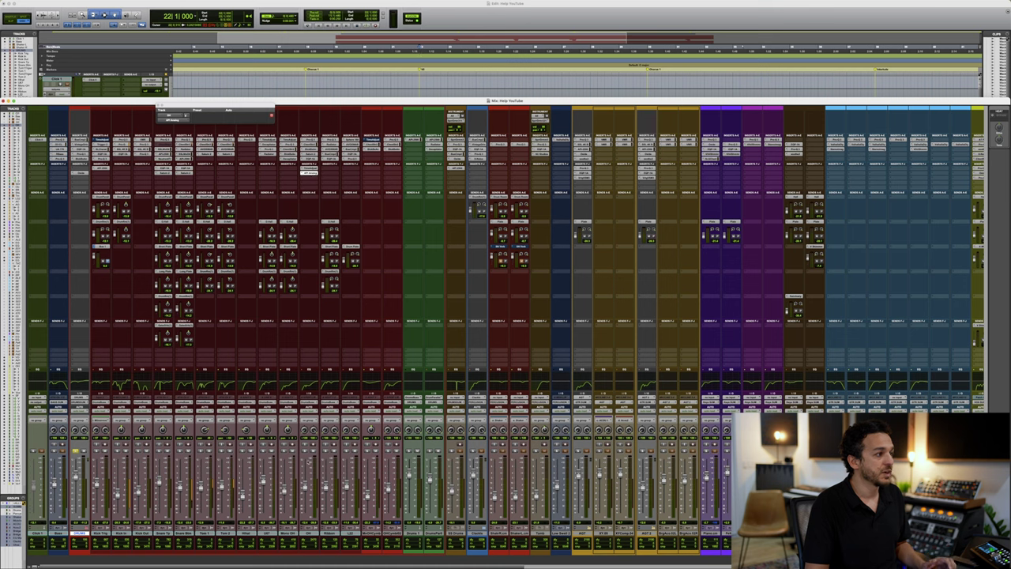
Play the song with the API Analog insert on the OH track, and select the OH clip in the Edit window
key(space)
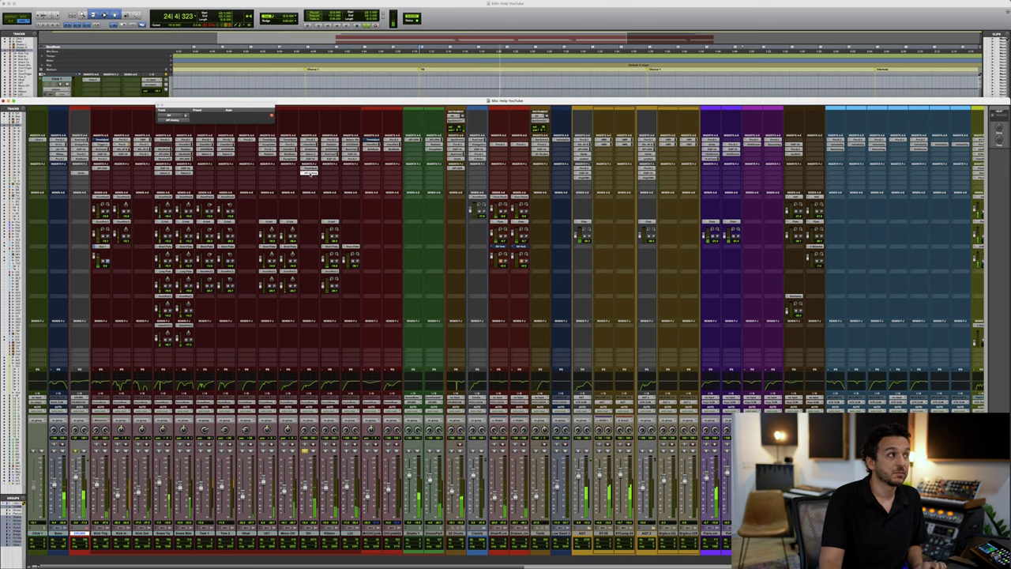
key(space)
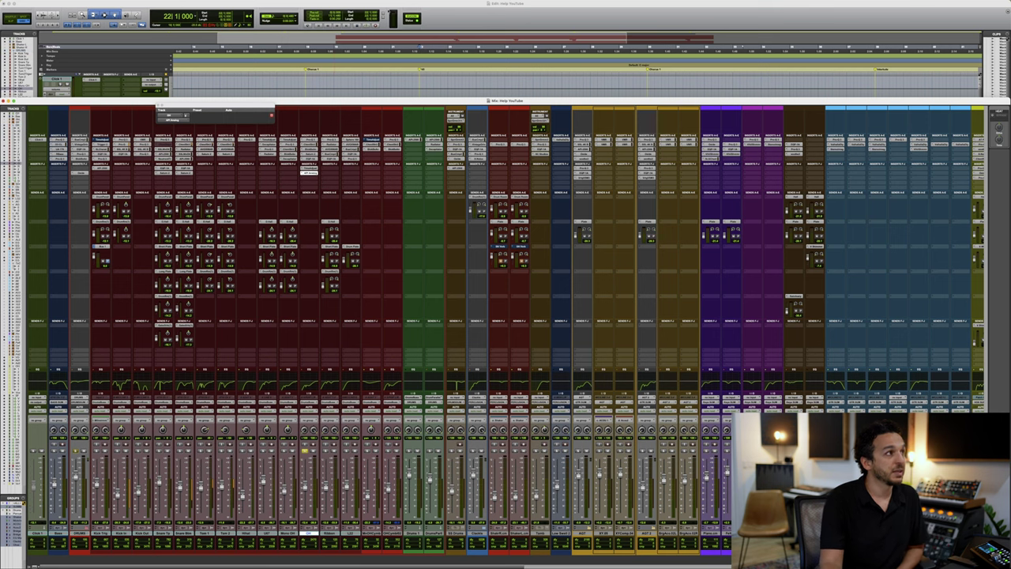
key(super+equal)
key(e)
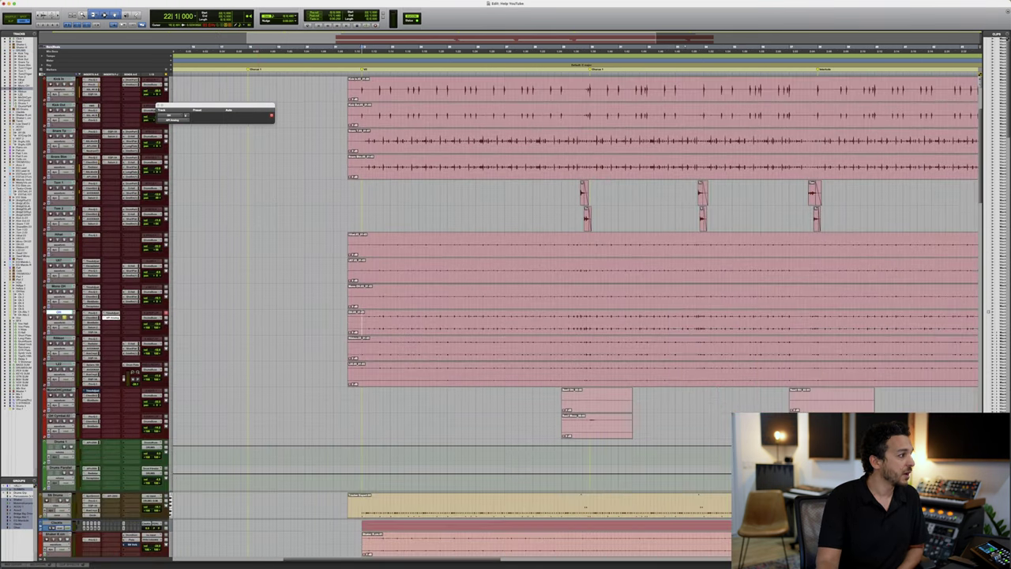
click(399, 328)
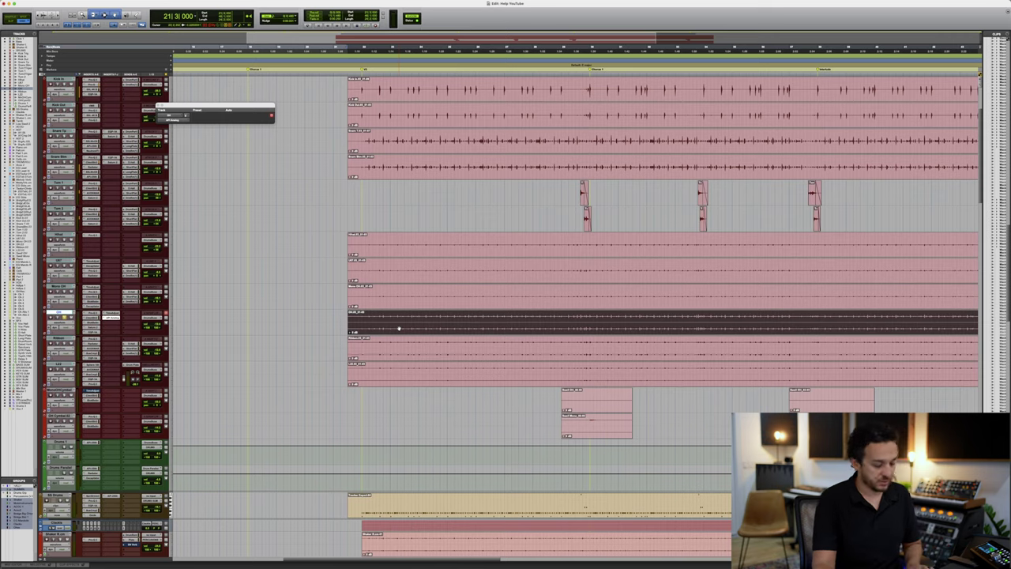
Review the options for committing the OH track up to its API Analog insert and close the dialog
key(super+bracketleft)
key(super+bracketleft)
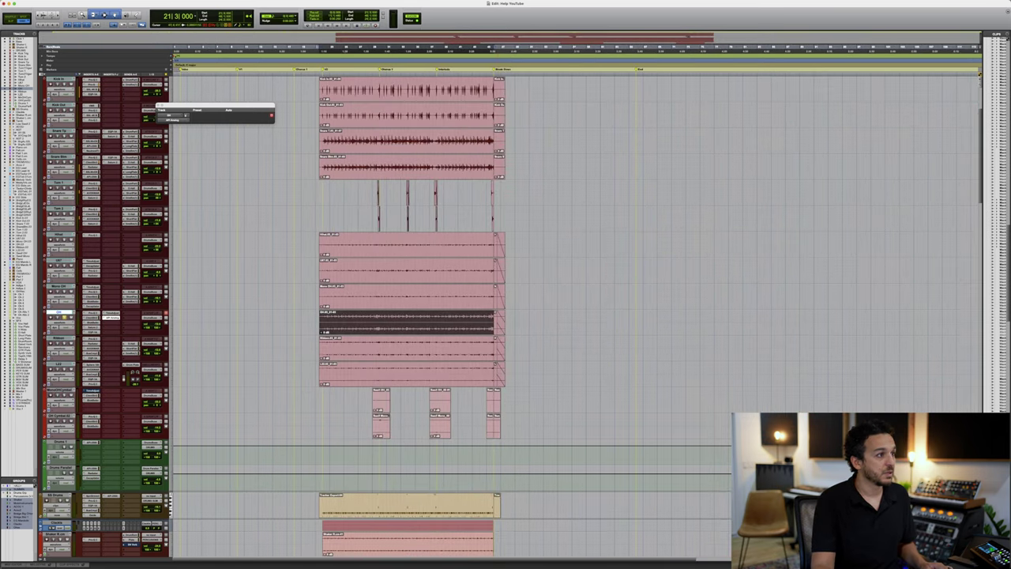
shift+click(499, 329)
click(422, 321)
triple_click(410, 329)
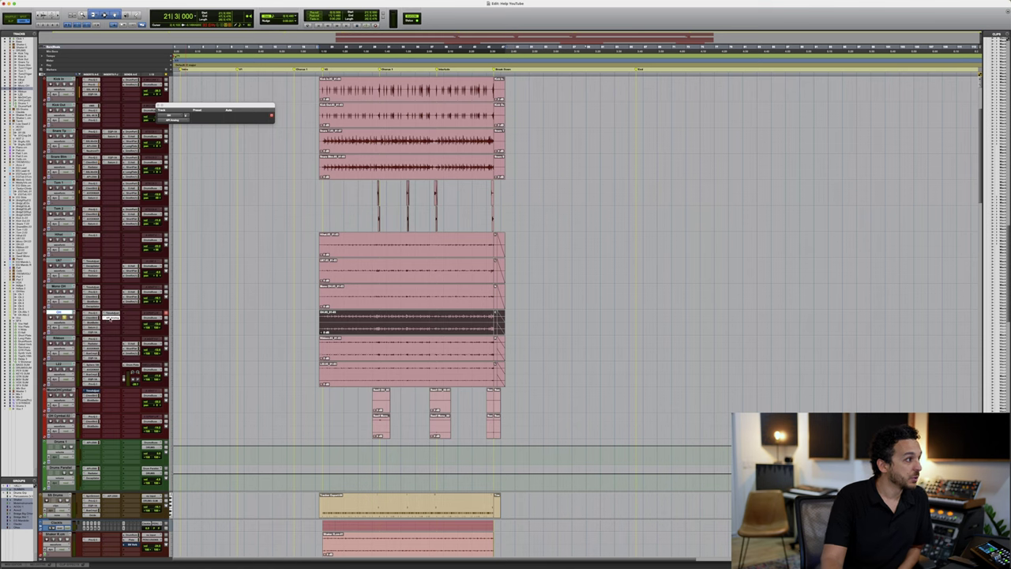
right_click(111, 317)
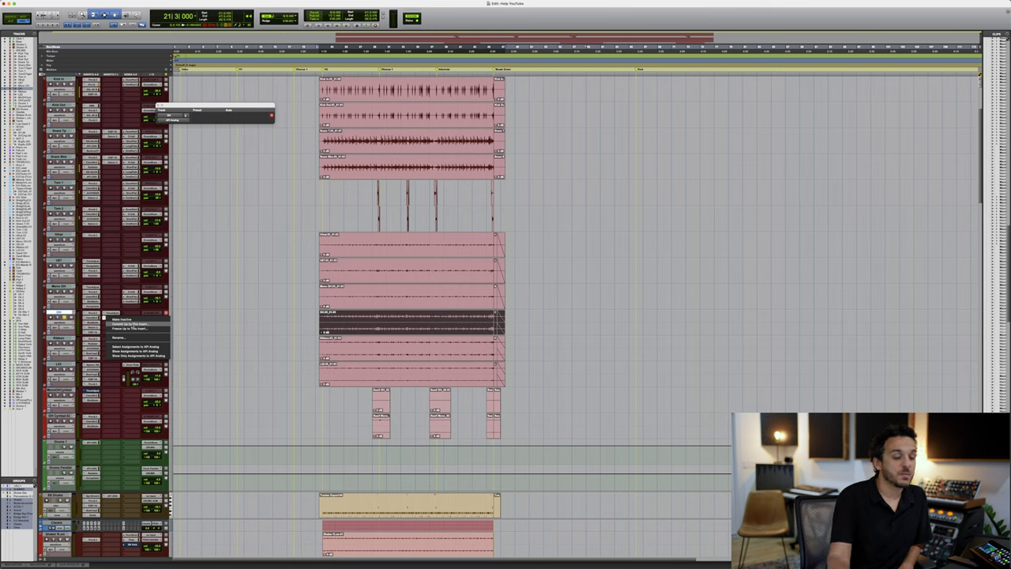
click(128, 324)
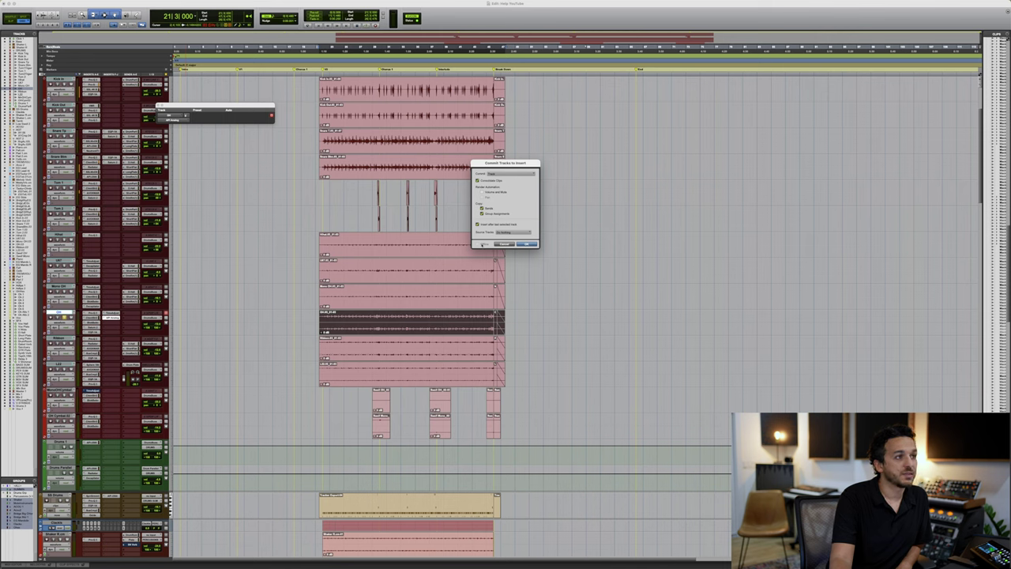
click(529, 244)
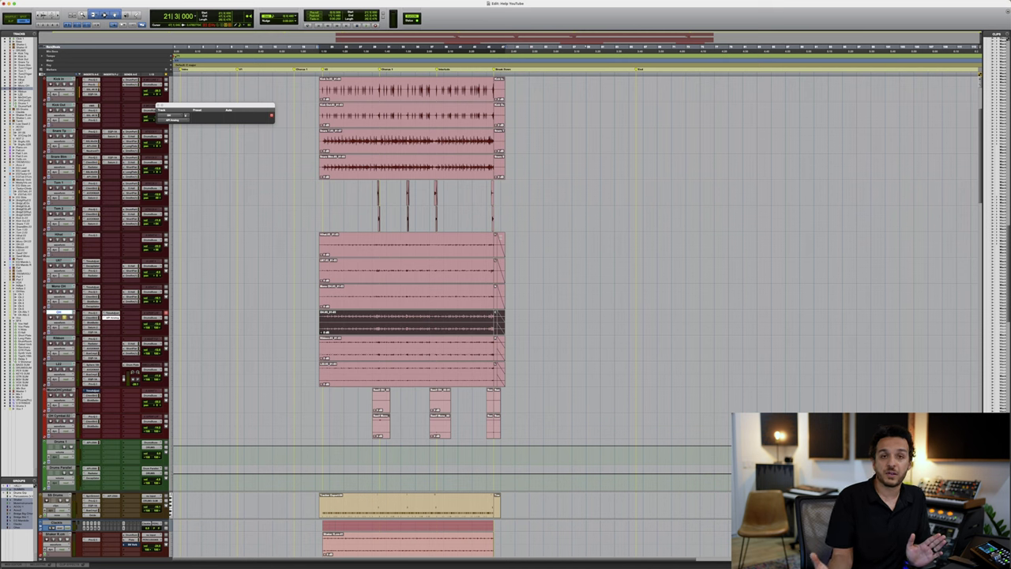
Switch to the Mix window, inspect the Channel Strip 2 plug-in on the OH track, and close it
key(super+equal)
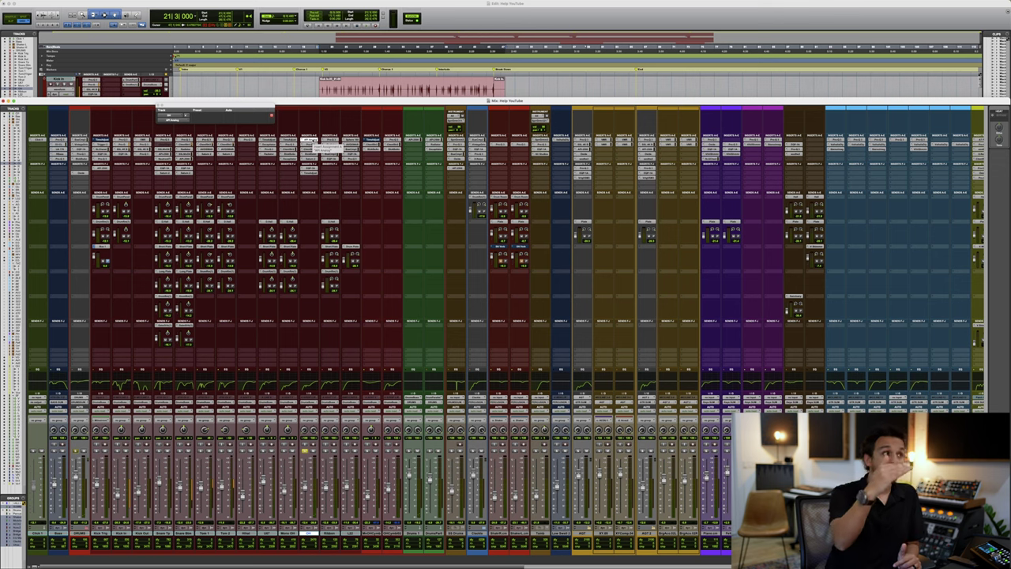
click(310, 139)
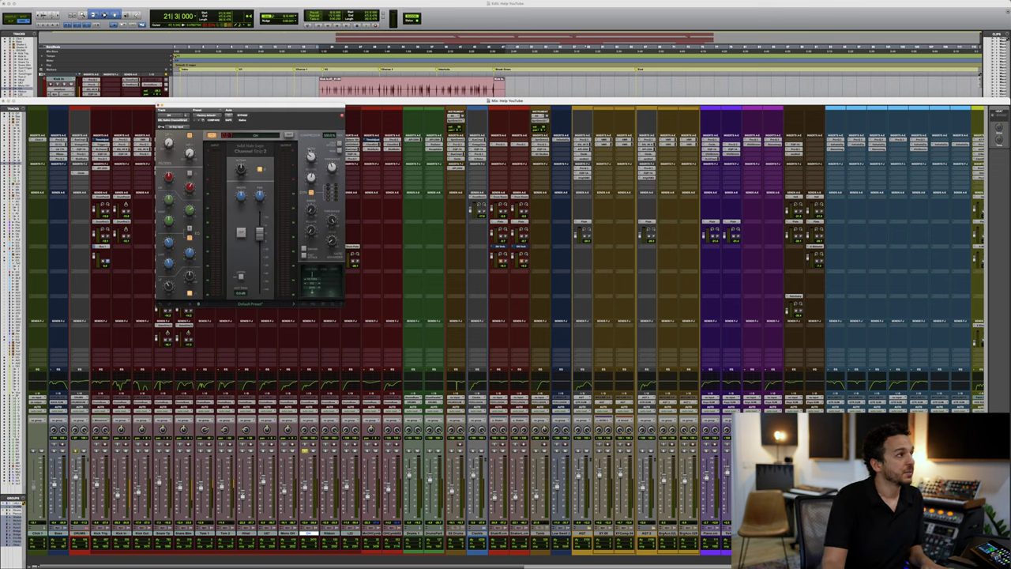
click(159, 106)
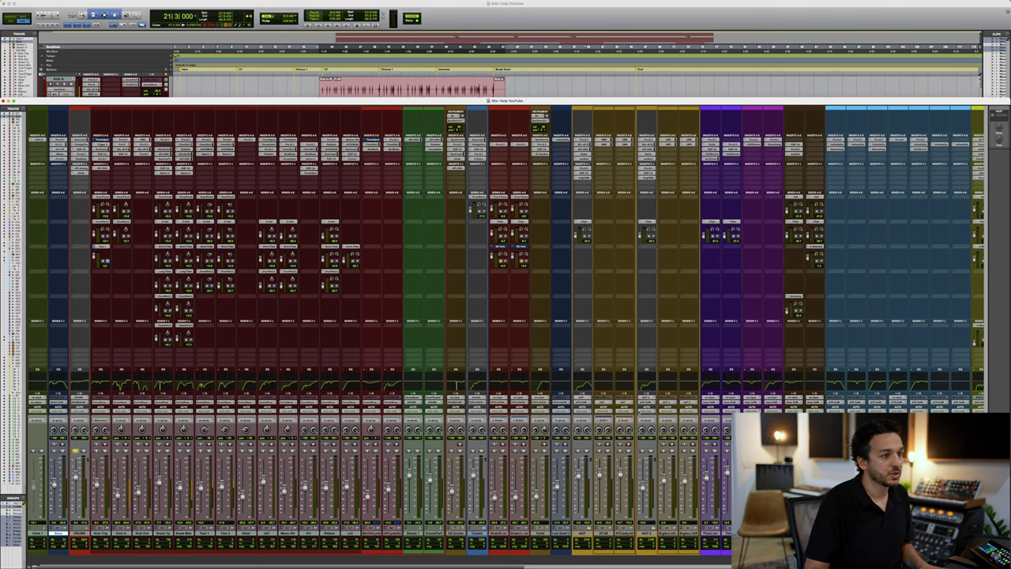
Select the VOX track and assign an active mono hardware insert to its first free slot after the existing plug-ins
scroll(505, 316, right, 5)
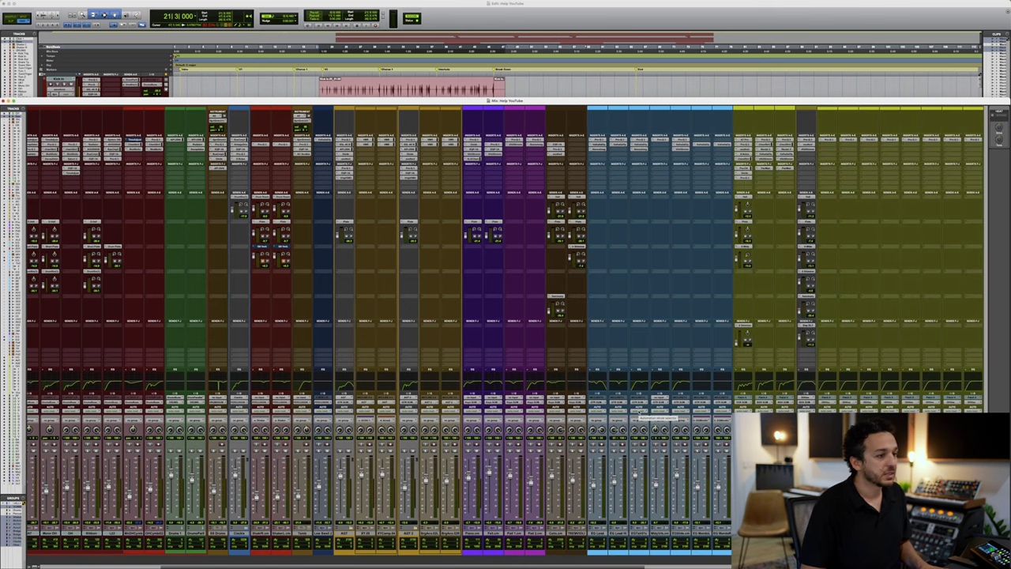
scroll(640, 413, right, 3)
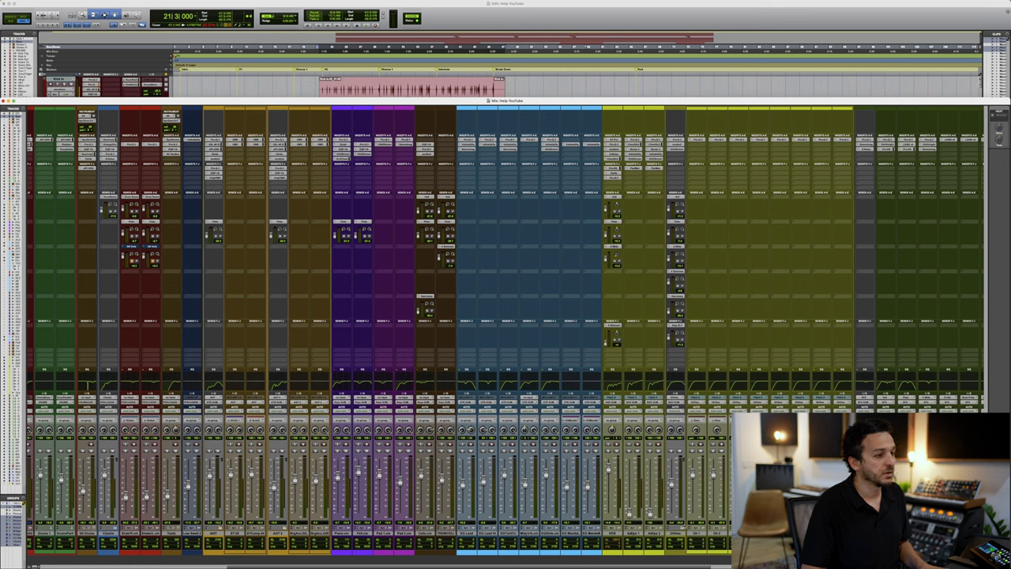
click(612, 534)
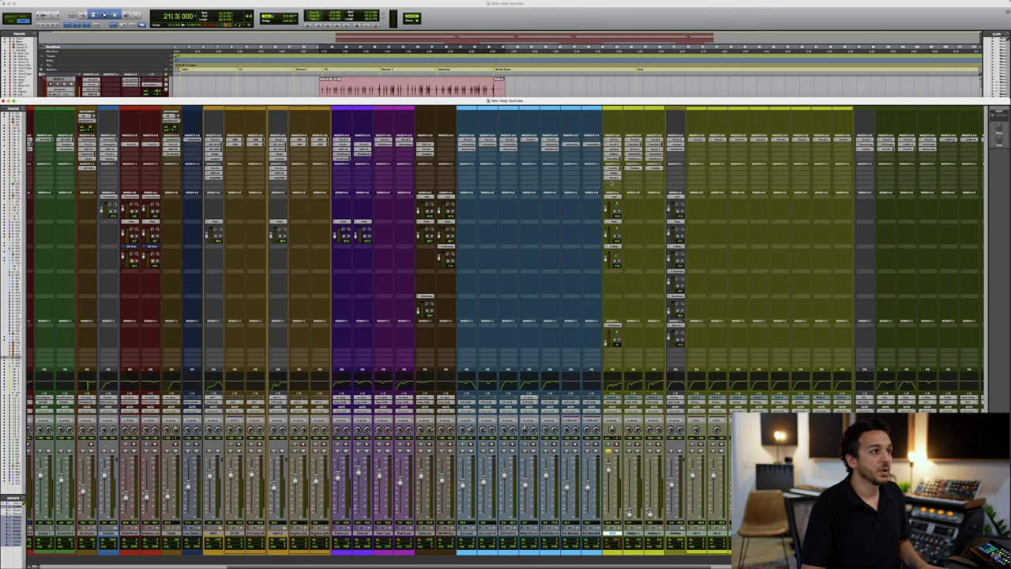
click(612, 157)
mouse_move(631, 206)
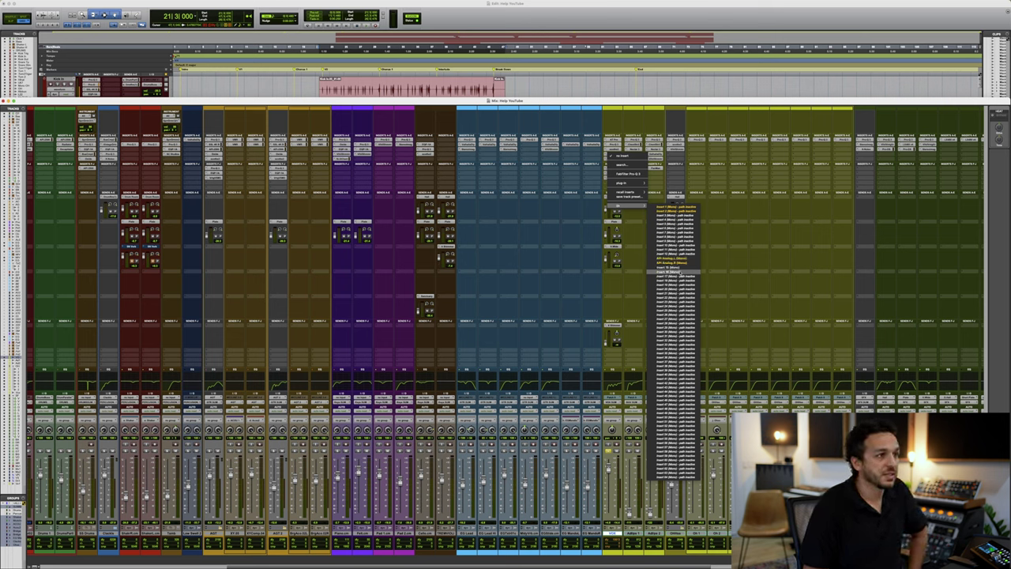
click(675, 268)
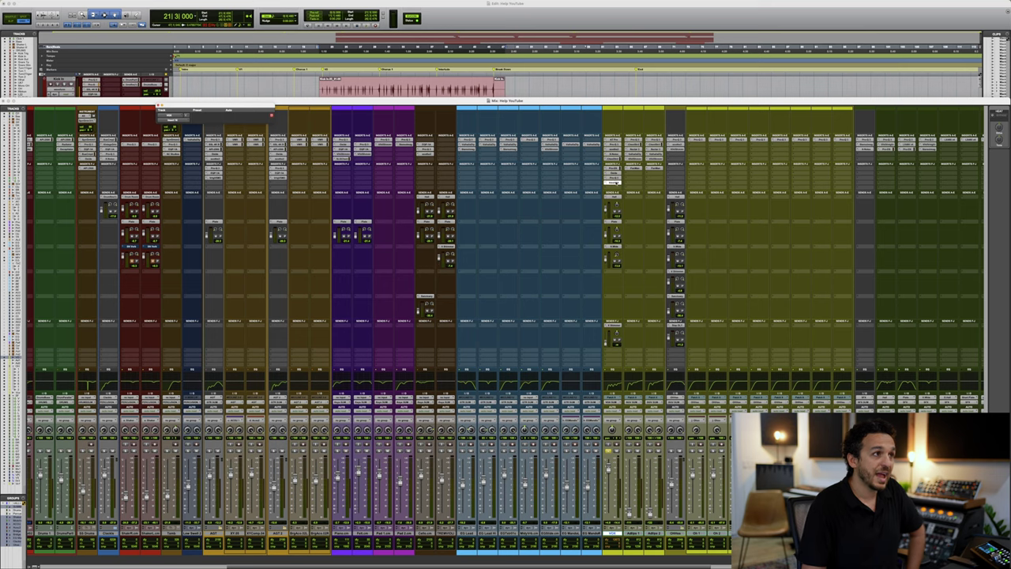
Play the song and locate the VOX track with its new hardware insert in the Mix window
scroll(613, 182, right, 1)
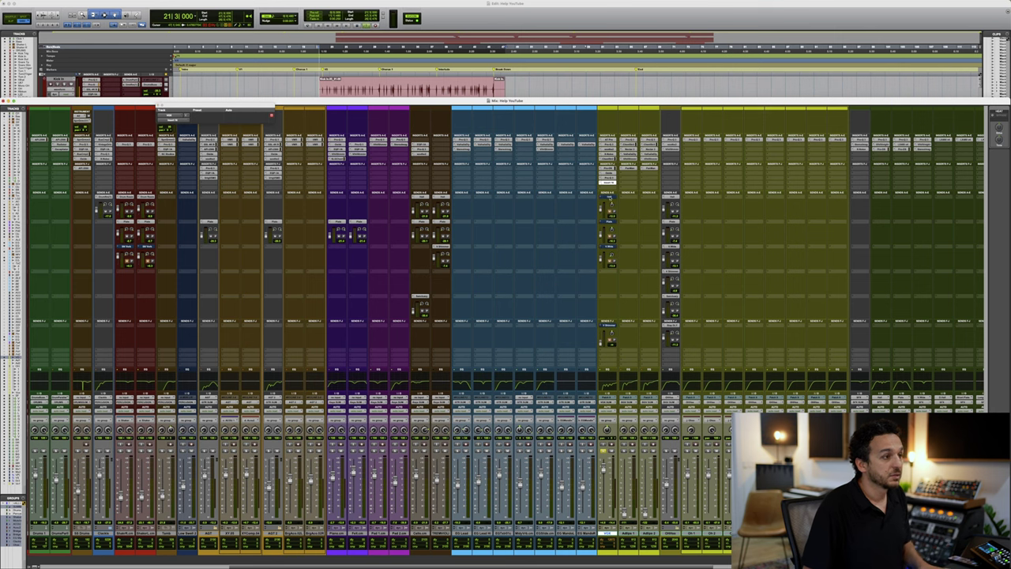
key(space)
key(super+equal)
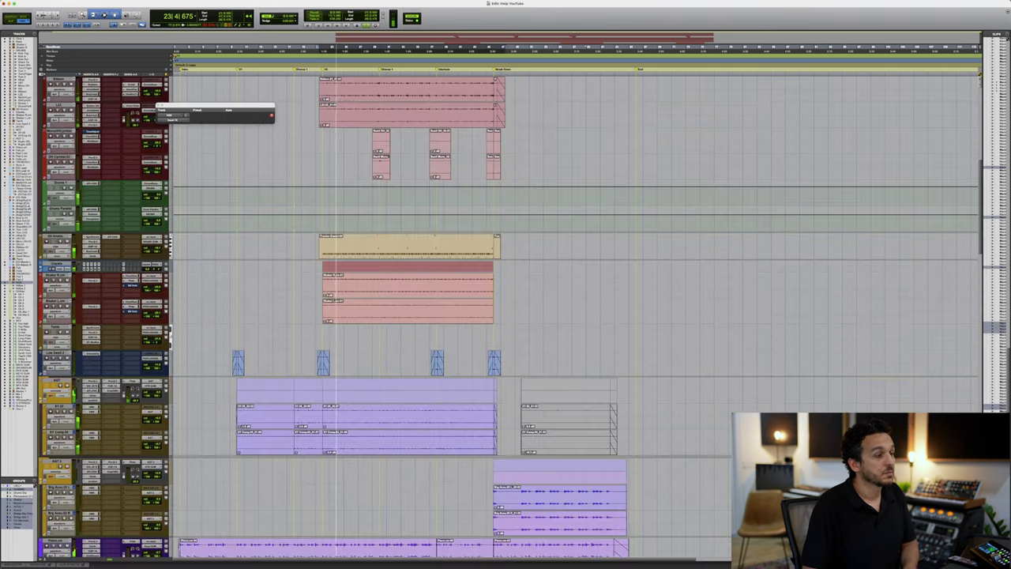
key(super+equal)
scroll(506, 331, right, 10)
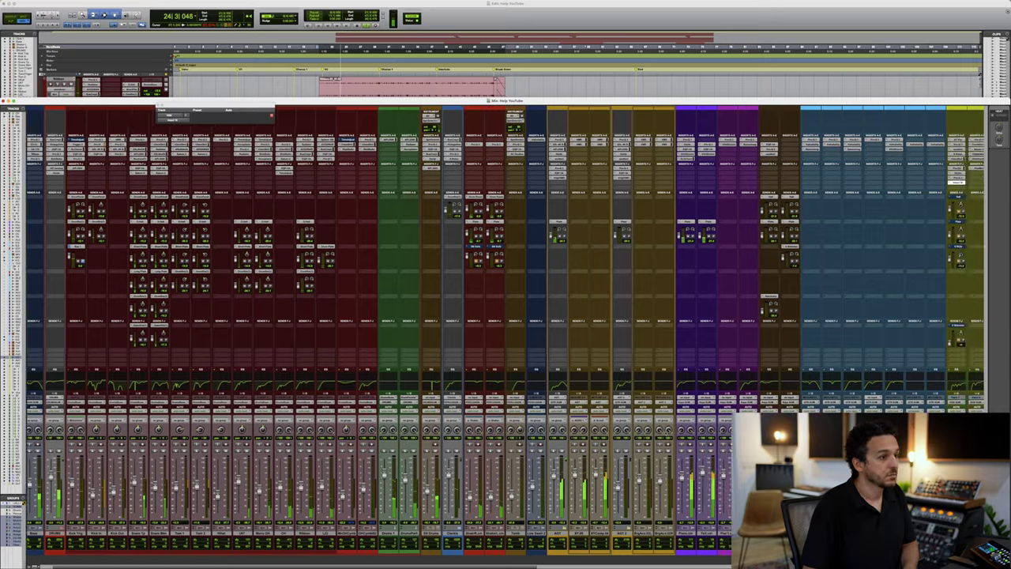
scroll(506, 332, left, 5)
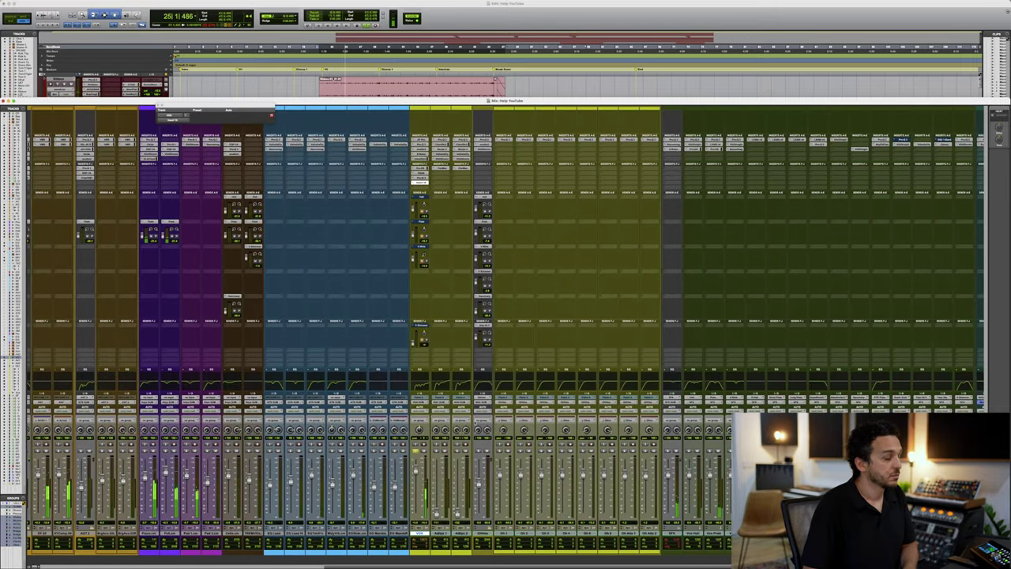